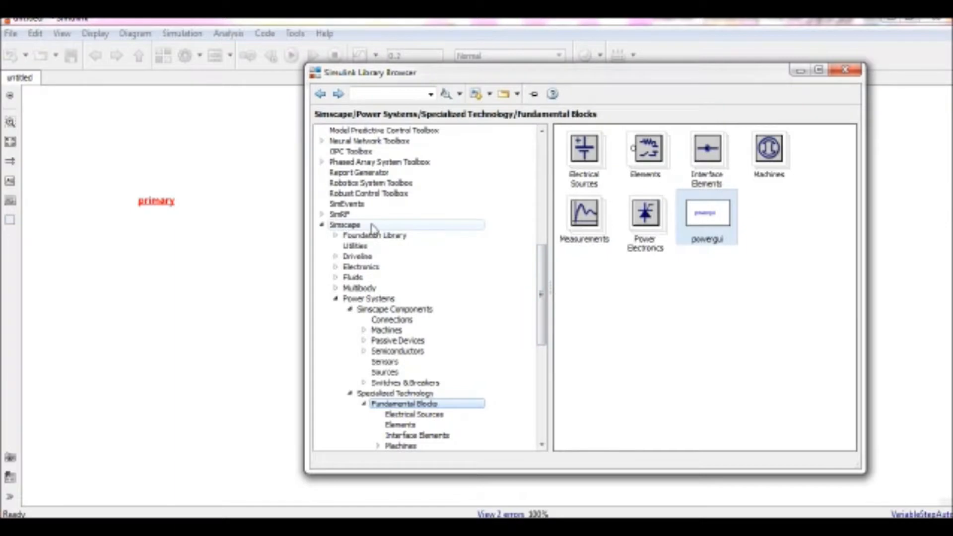
Step: Add a powergui block to the model from the Simscape Power Systems Specialized Technology Fundamental Blocks library
left_click(372, 227)
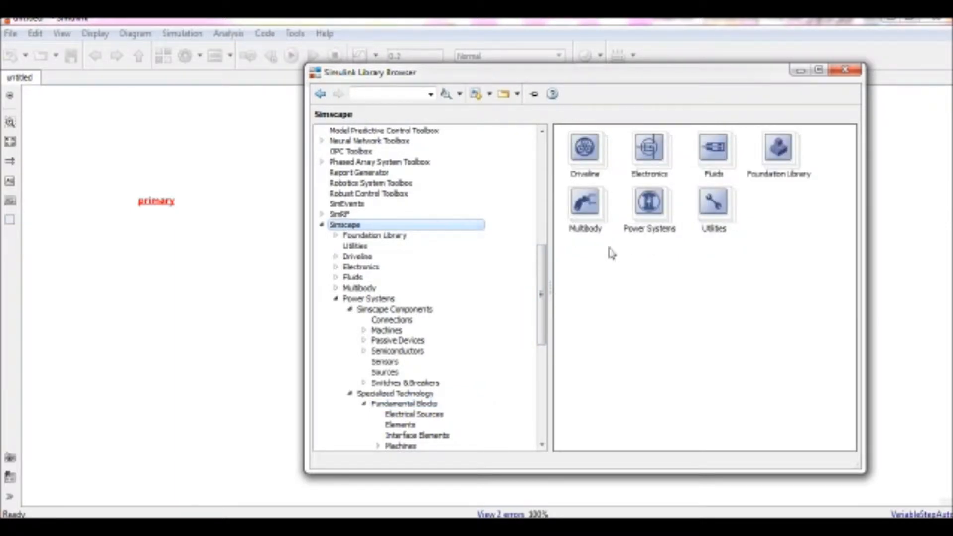
double_click(660, 216)
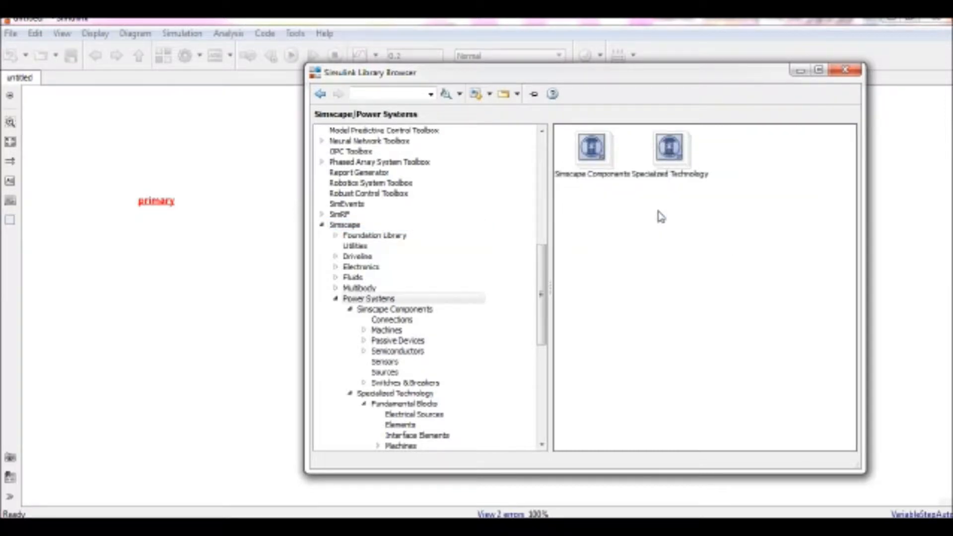
double_click(679, 158)
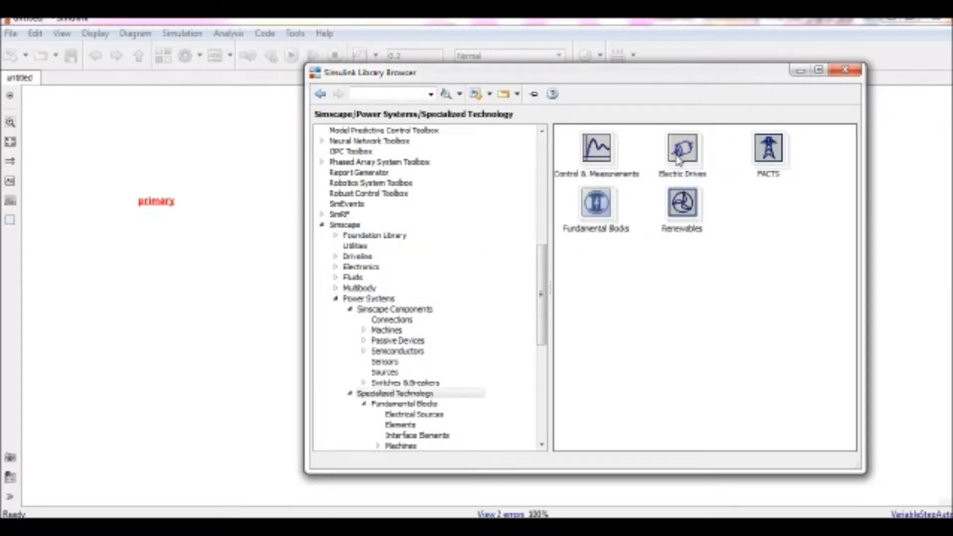
double_click(588, 204)
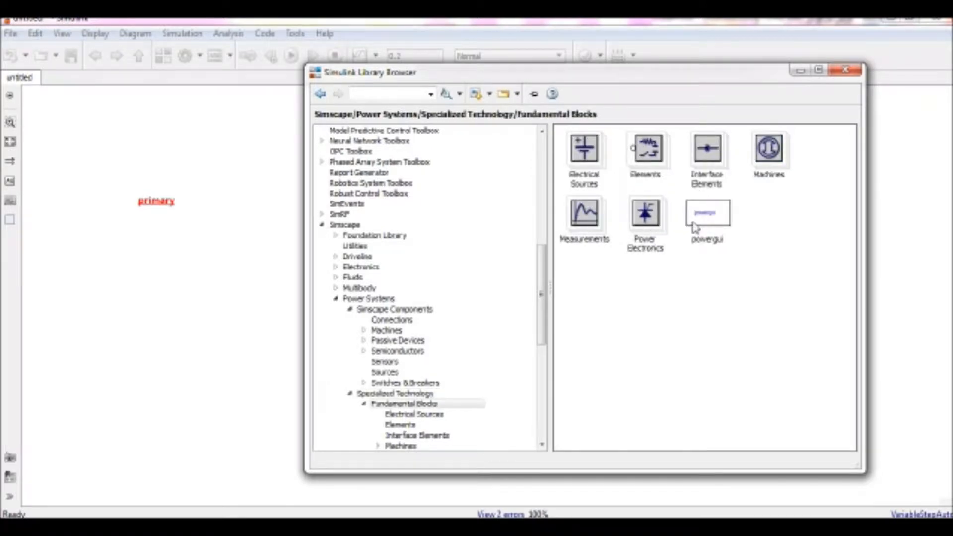
left_click(694, 228)
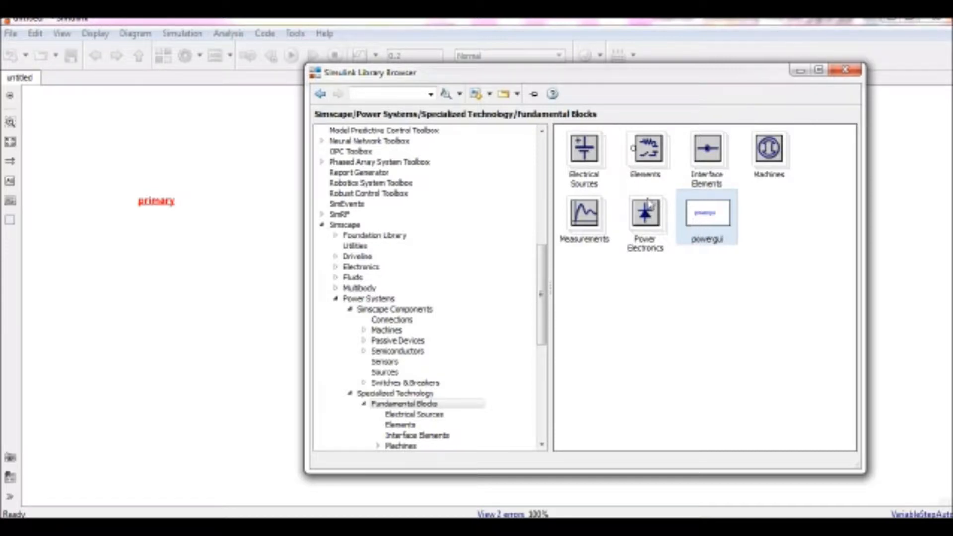
Step: Add an AC Voltage Source from Electrical Sources and a Series RLC Branch from Elements to the model
double_click(595, 175)
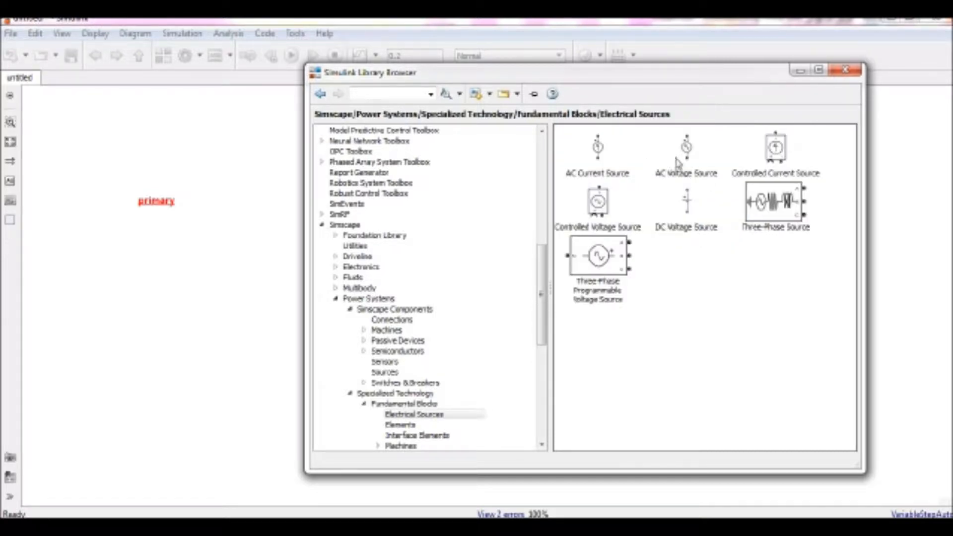
left_click(679, 162)
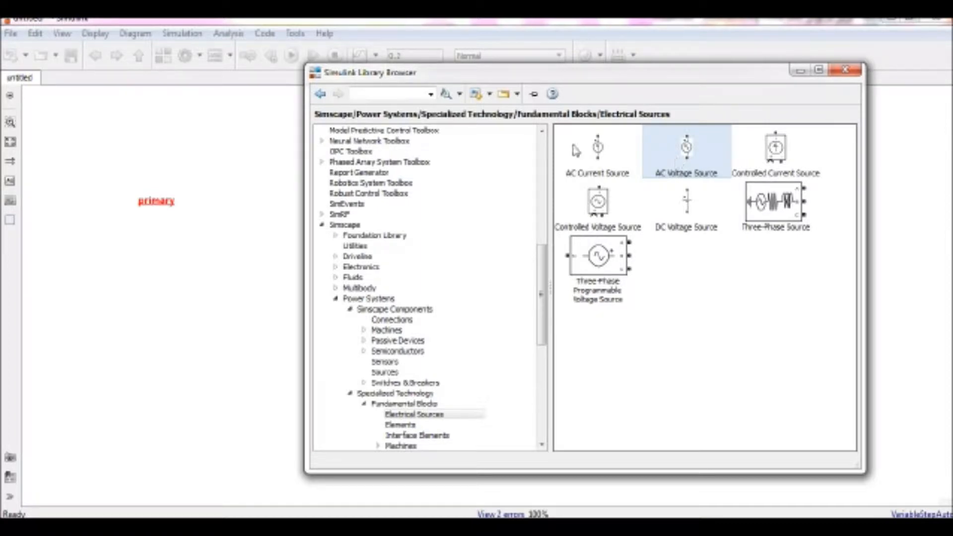
left_click(320, 94)
double_click(641, 156)
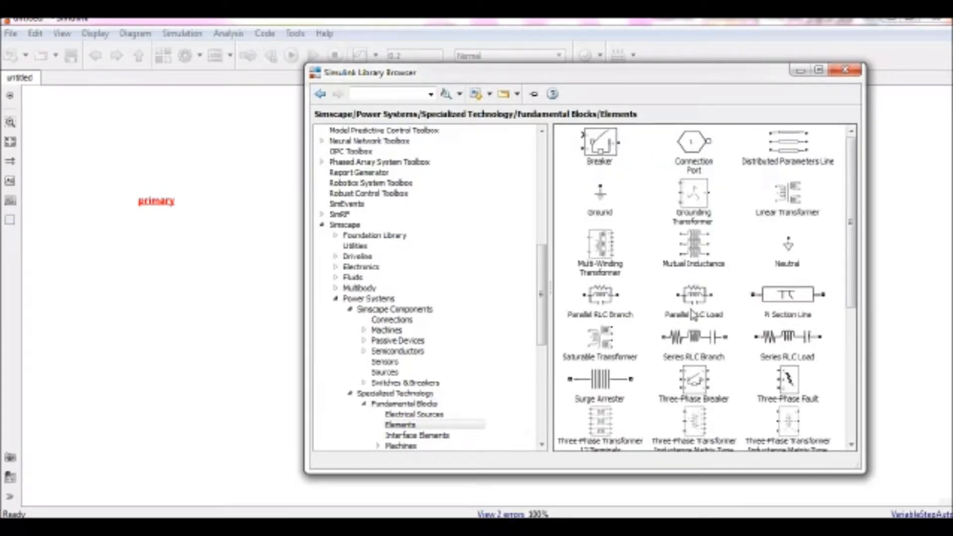
left_click(698, 341)
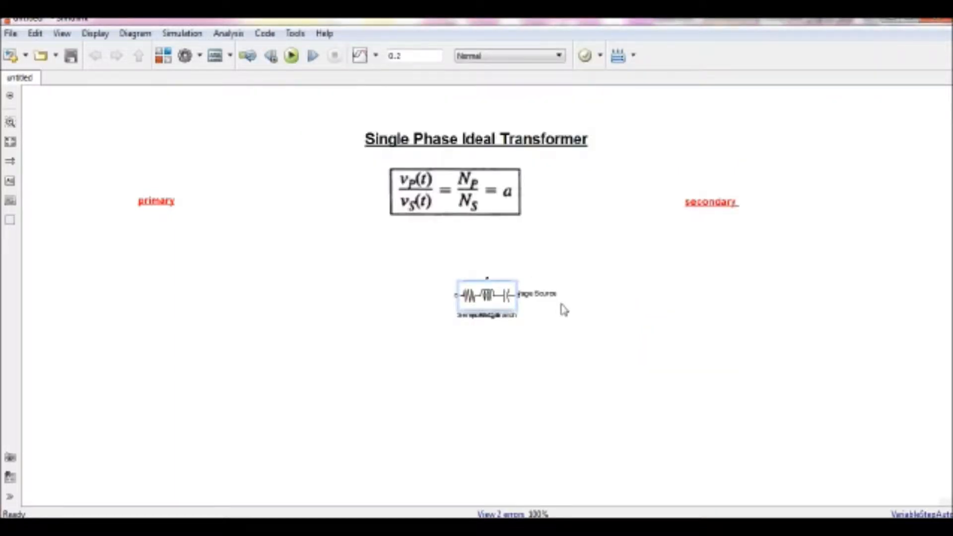
Step: Rotate the Series RLC Branch upright on the secondary side, and place the AC Voltage Source on the primary side with powergui above it
key("ctrl+r")
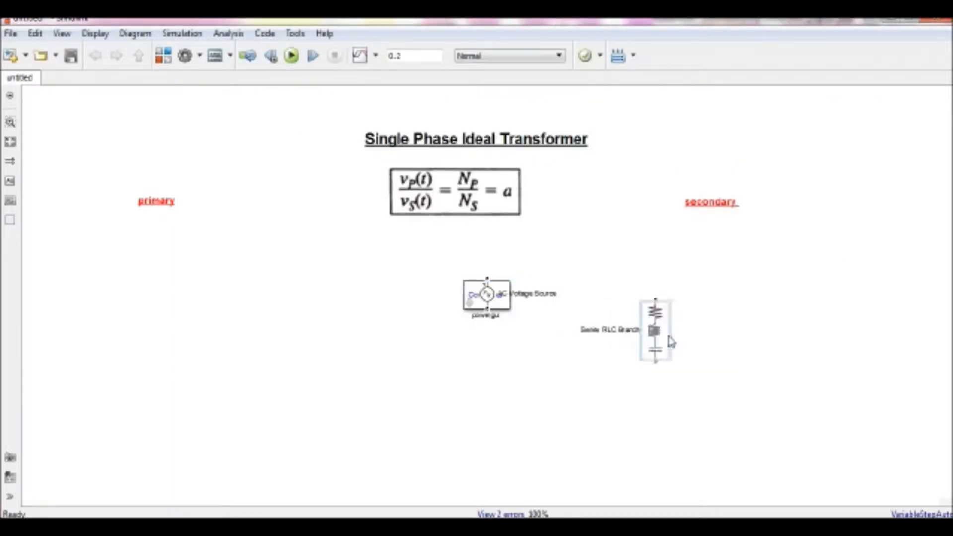
left_click_drag(490, 306, 235, 342)
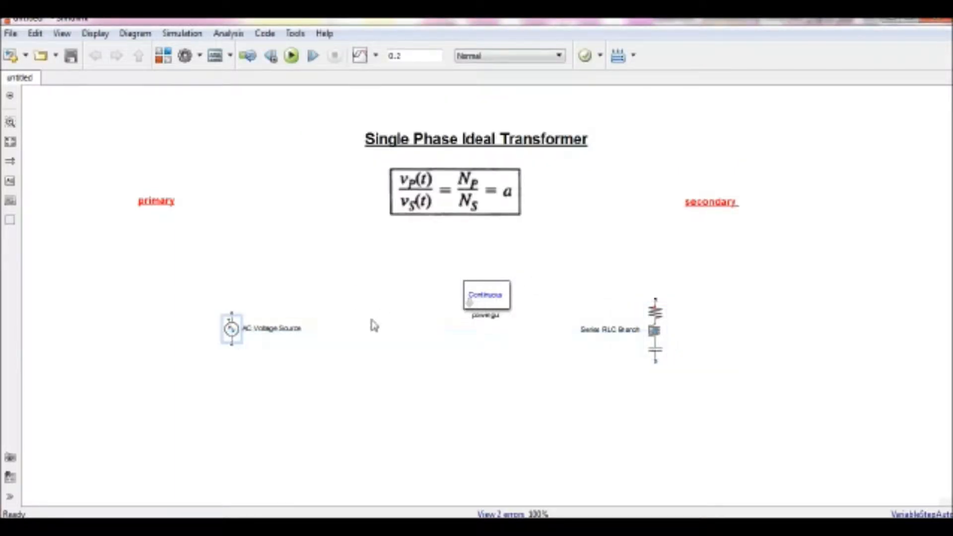
left_click_drag(485, 300, 202, 136)
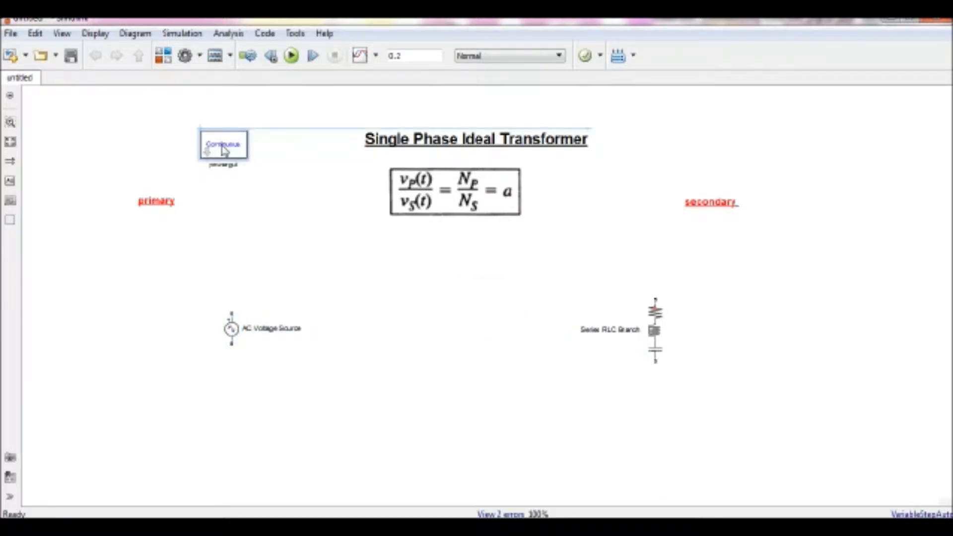
Step: Wire both terminals of the AC Voltage Source to the matching ends of the Series RLC Branch to close the circuit
left_click_drag(233, 313, 656, 300)
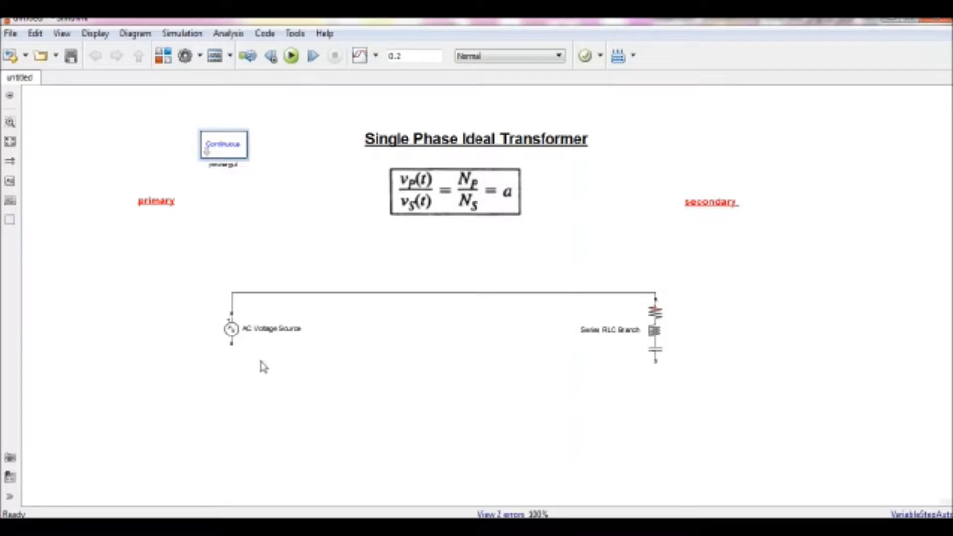
left_click_drag(233, 347, 656, 361)
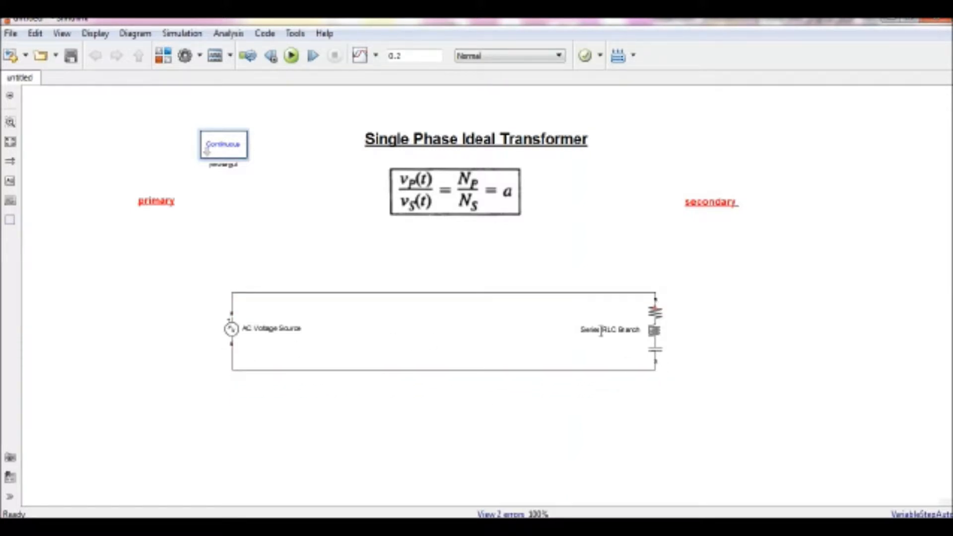
left_click(661, 359)
left_click(428, 383)
Step: Set the AC Voltage Source's peak amplitude to 110 V and its sample time to 0.00005
double_click(242, 336)
left_click(279, 362)
left_click(231, 335)
double_click(231, 333)
double_click(330, 275)
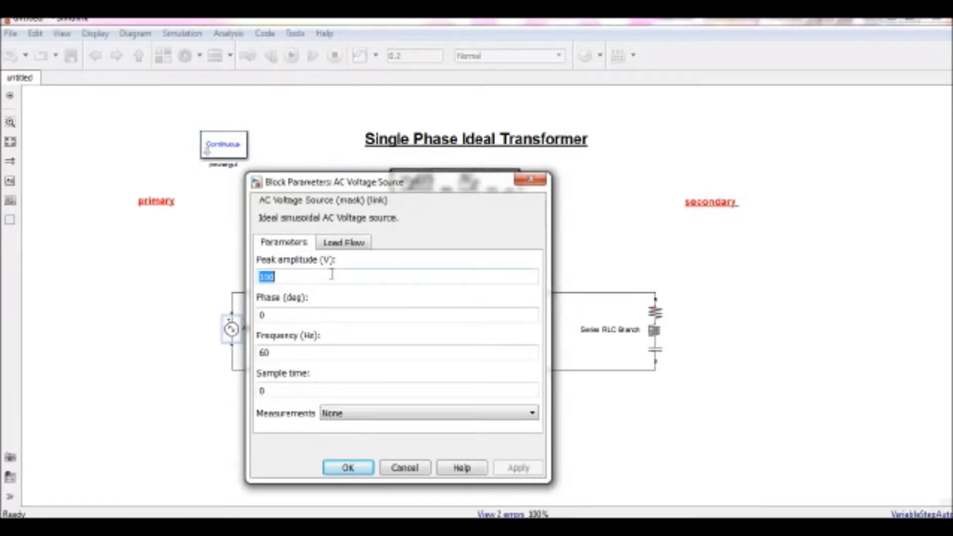
type("110")
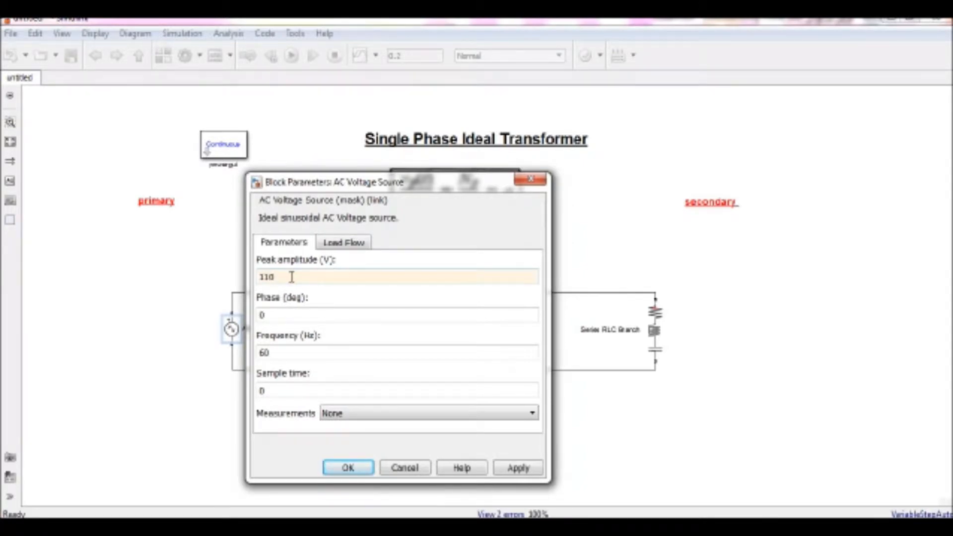
double_click(302, 390)
type("0.")
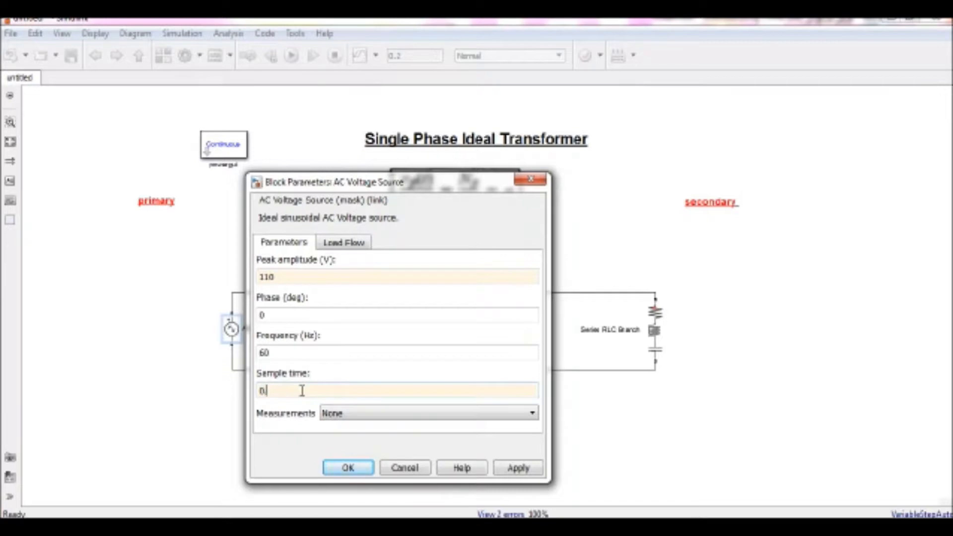
type("00005")
key("Return")
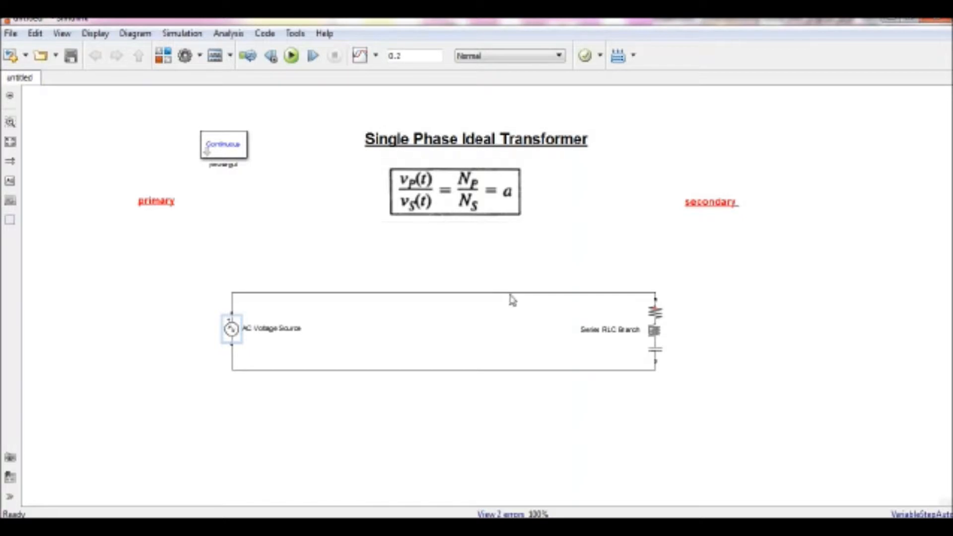
Step: Add a Voltage Measurement block from the Fundamental Blocks Measurements library to the model
left_click(163, 55)
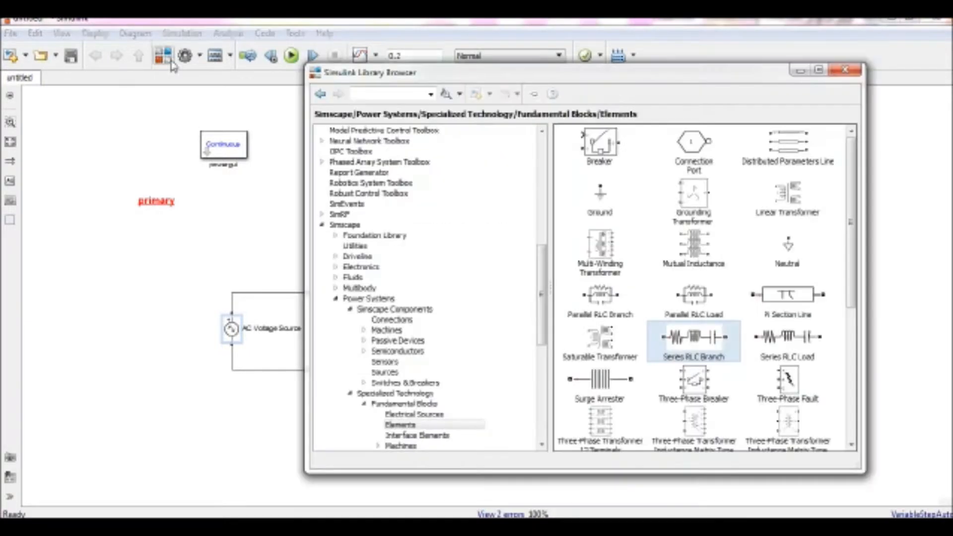
left_click(320, 97)
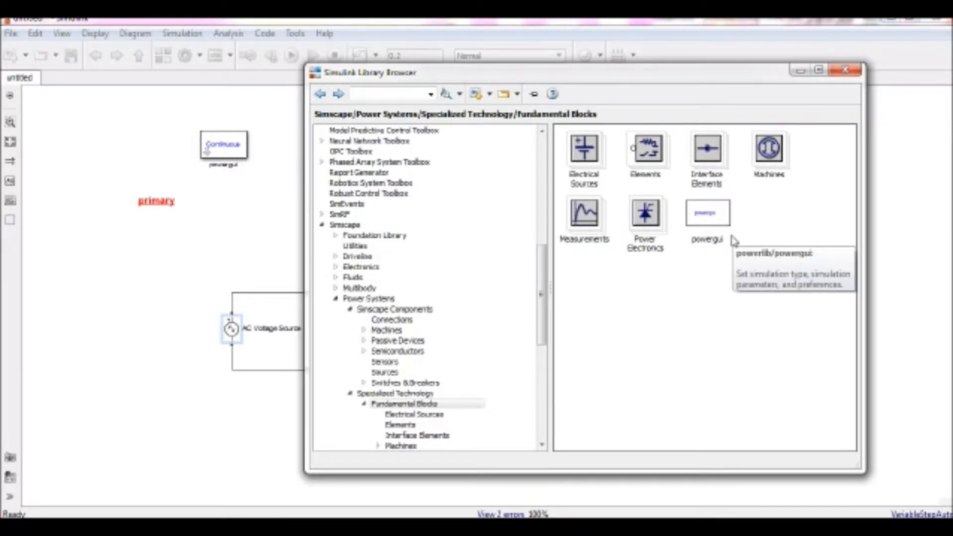
double_click(594, 221)
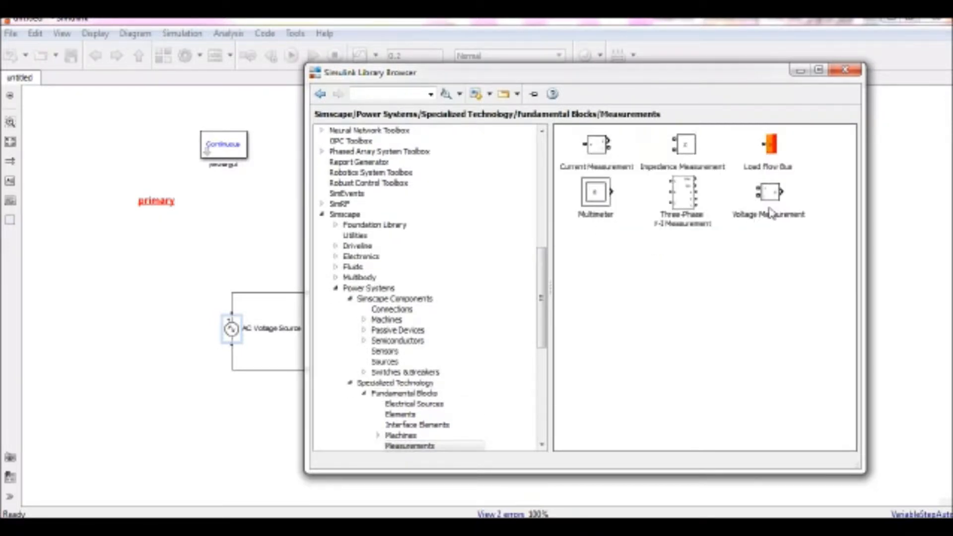
left_click(770, 212)
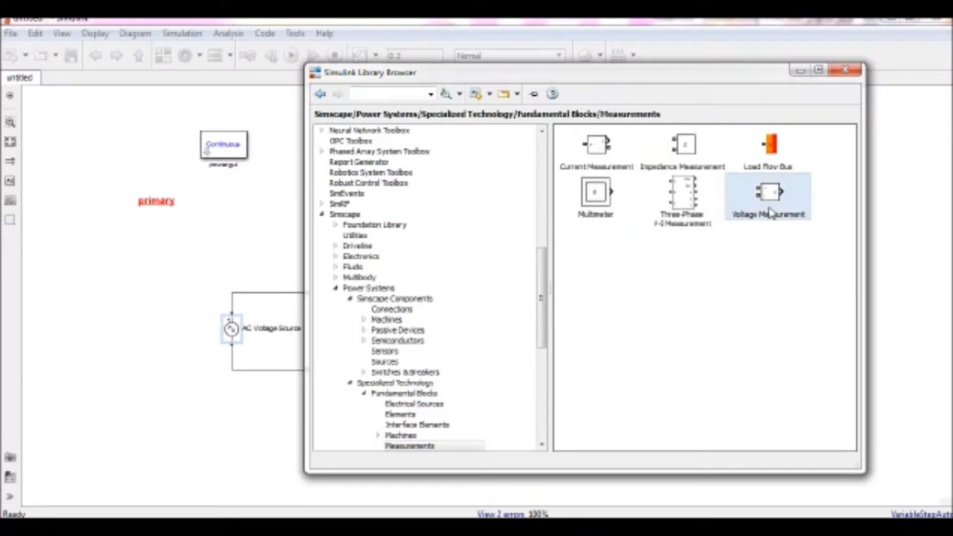
Step: Add a Scope block from the Simulink Sinks library to the model
left_click(543, 194)
left_click(358, 258)
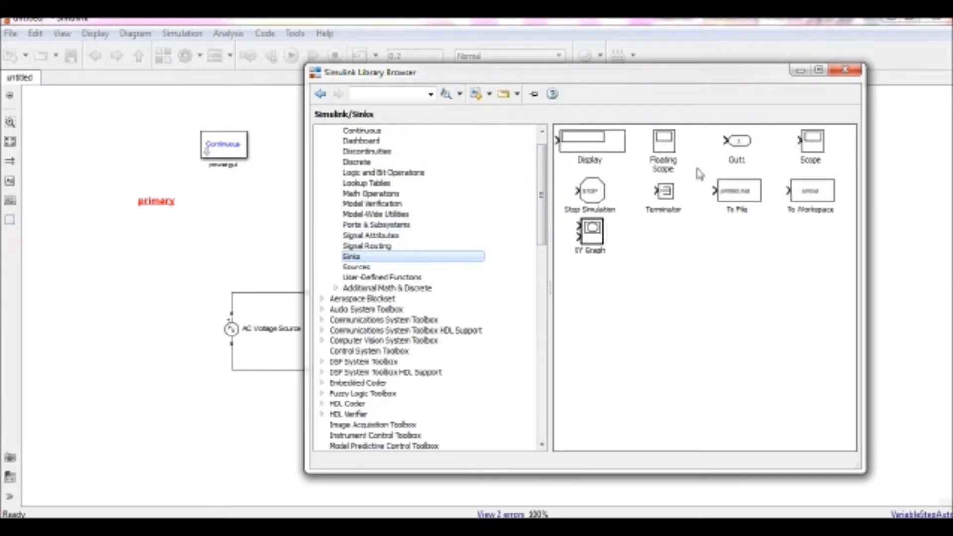
left_click(800, 157)
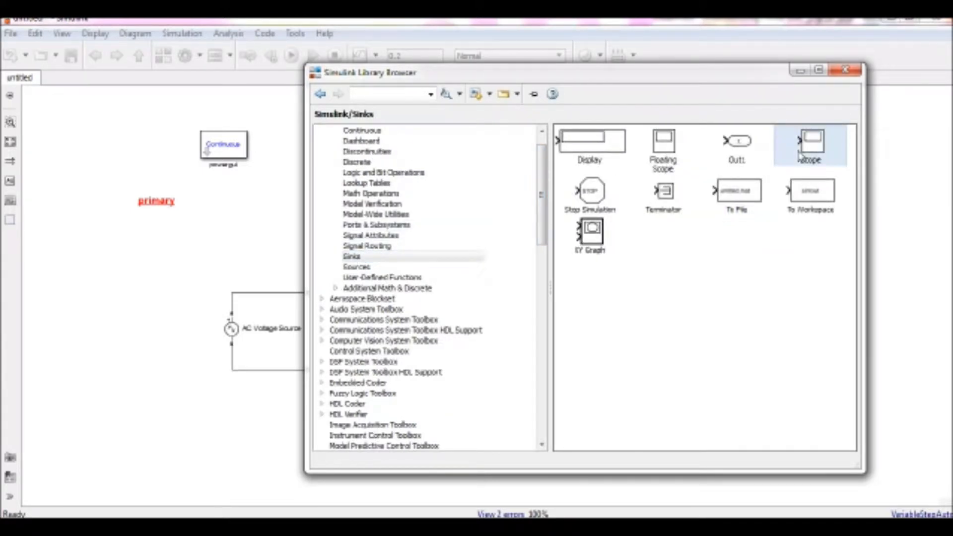
left_click(869, 202)
Step: Raise the circuit's upper wire to clear the Voltage Measurement block, and move the Scope outside the loop beyond the Series RLC Branch
left_click(492, 290)
left_click_drag(493, 294, 575, 245)
left_click_drag(493, 290, 752, 281)
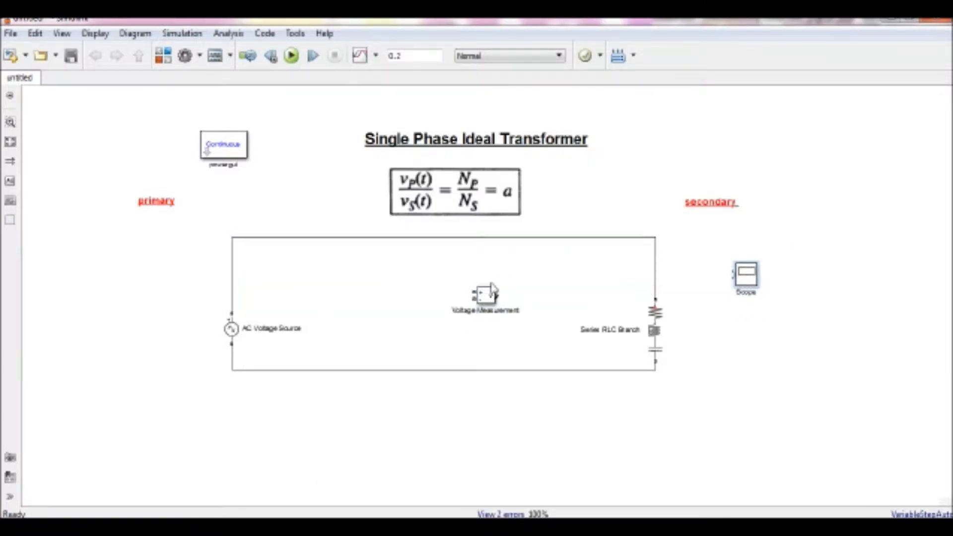
Step: Connect the Voltage Measurement inputs across the upper and lower circuit wires and its output to the Scope
left_click_drag(469, 293, 454, 238)
mouse_move(474, 299)
left_mouse_down()
mouse_move(394, 315)
mouse_move(388, 368)
left_mouse_up()
left_click_drag(498, 295, 734, 275)
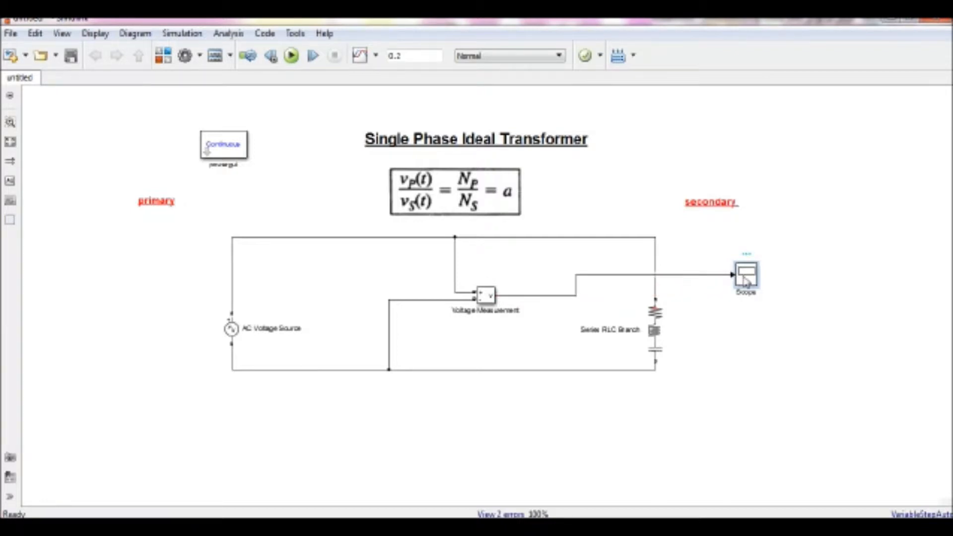
Step: Run the simulation from the Scope window and zoom in on the peaks of the voltage waveform
double_click(747, 277)
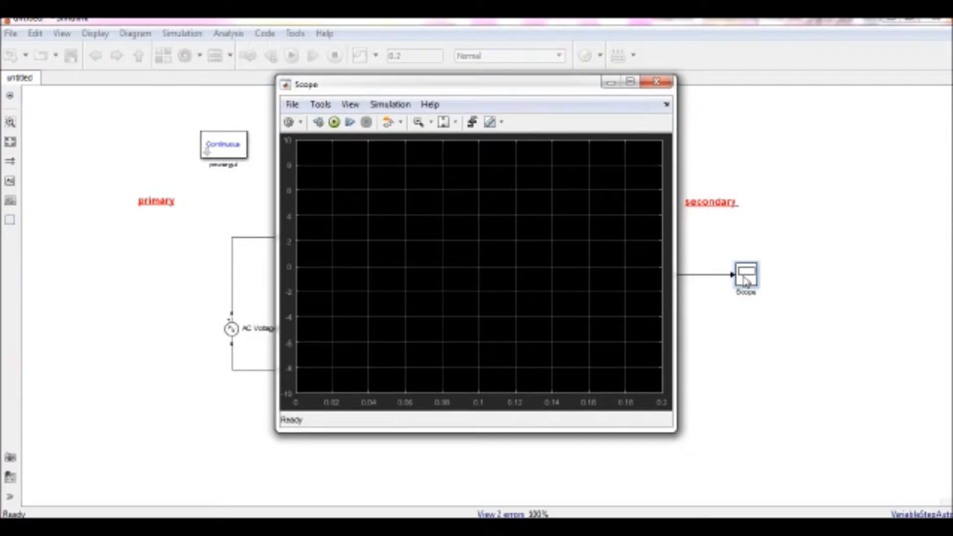
left_click(334, 122)
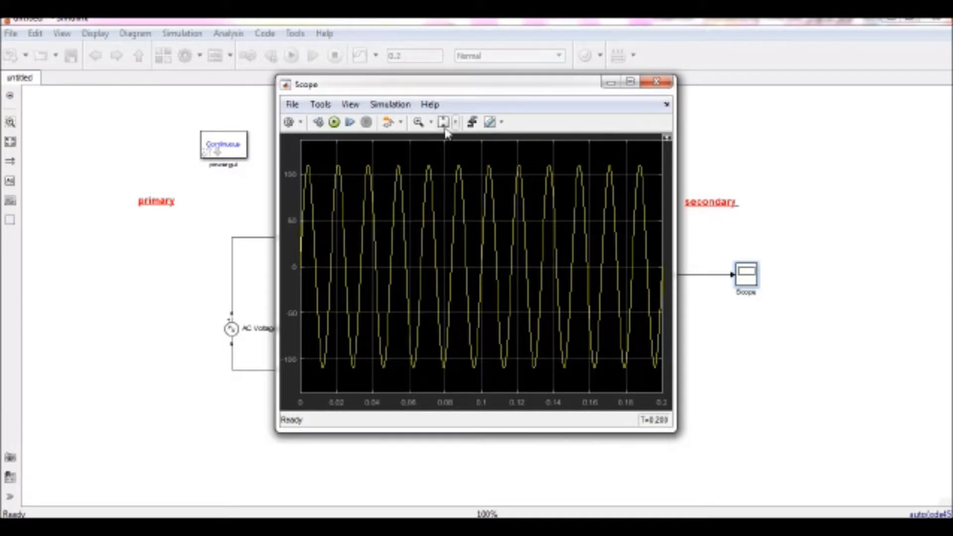
left_click(419, 122)
left_click_drag(317, 154, 392, 178)
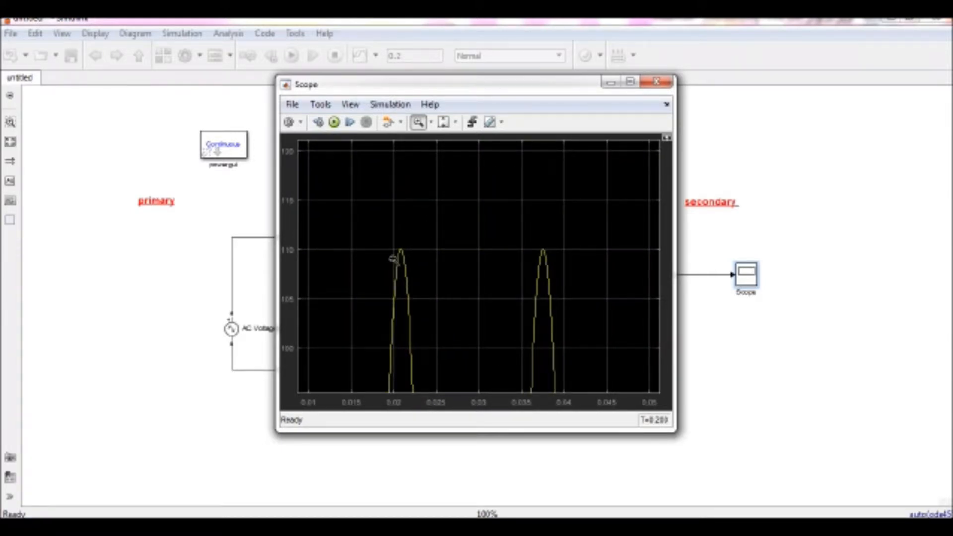
left_click(657, 82)
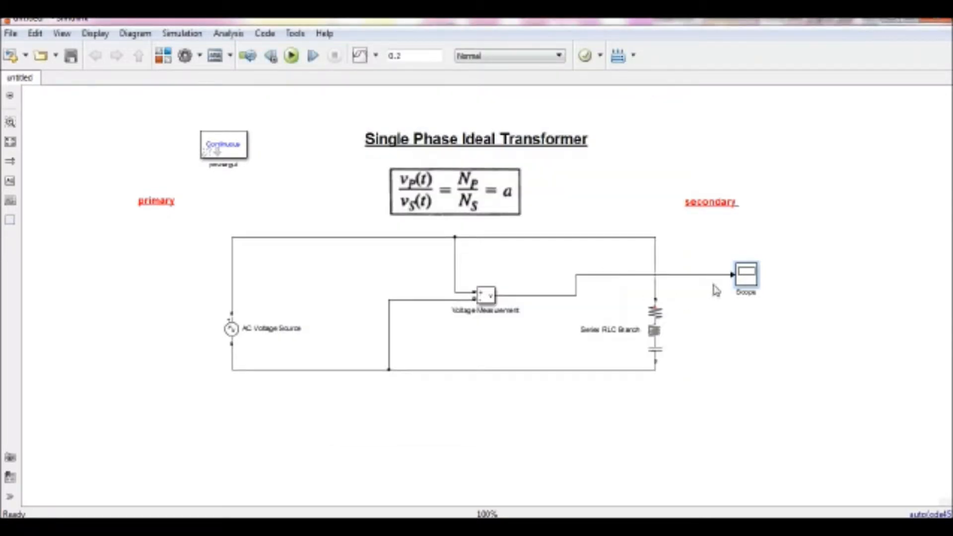
Step: Move the Scope beside the Voltage Measurement block and shift the Series RLC Branch farther out on the secondary side
left_click_drag(743, 286, 565, 297)
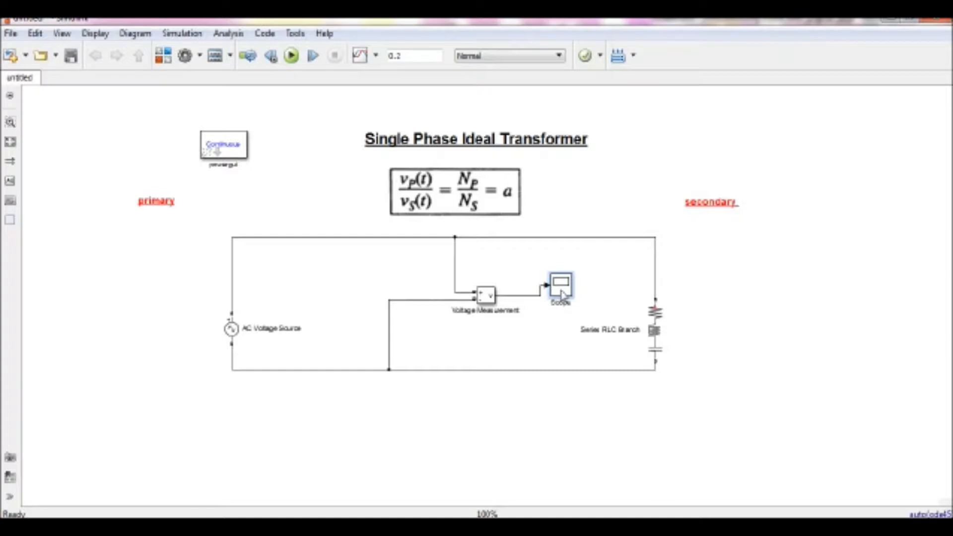
left_click(490, 140)
left_click(657, 314)
left_click_drag(658, 313, 877, 321)
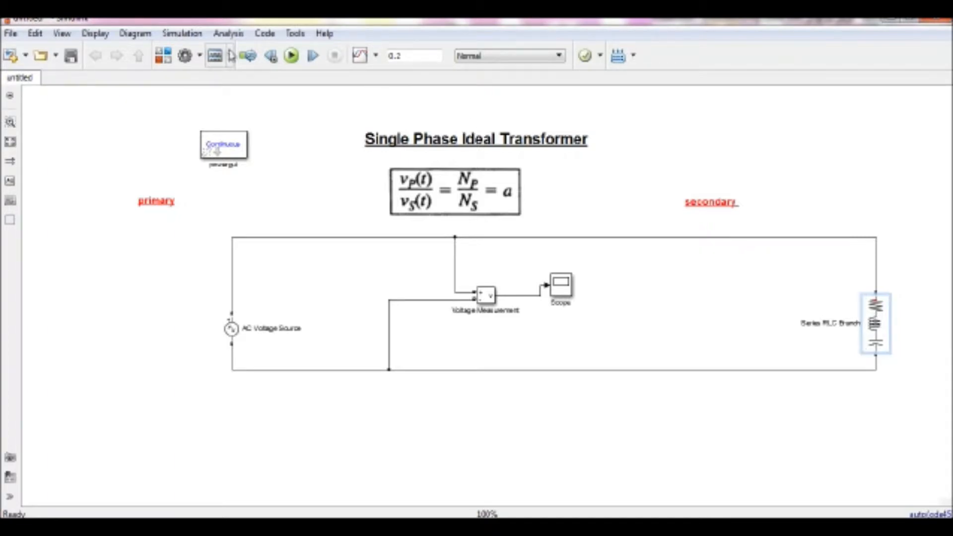
Step: Add a Linear Transformer block from the Specialized Technology Fundamental Blocks Elements library to the model, clear of the existing Voltage Measurement block
left_click(168, 57)
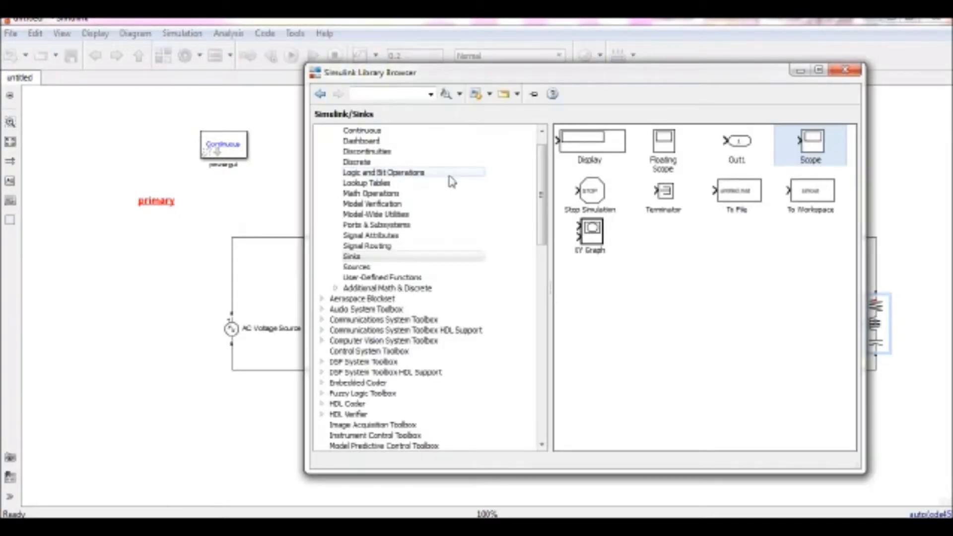
left_click_drag(542, 194, 542, 257)
left_click(345, 361)
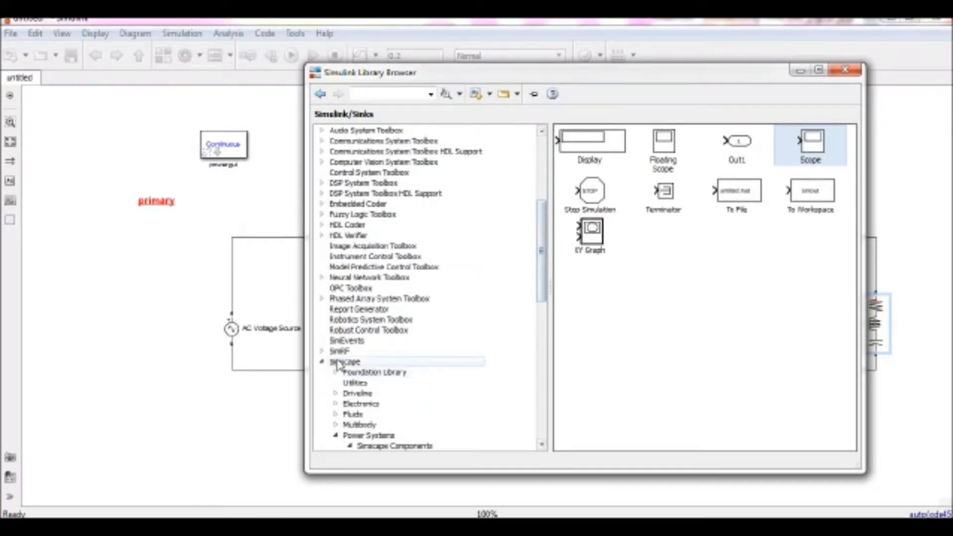
left_click(653, 220)
double_click(651, 219)
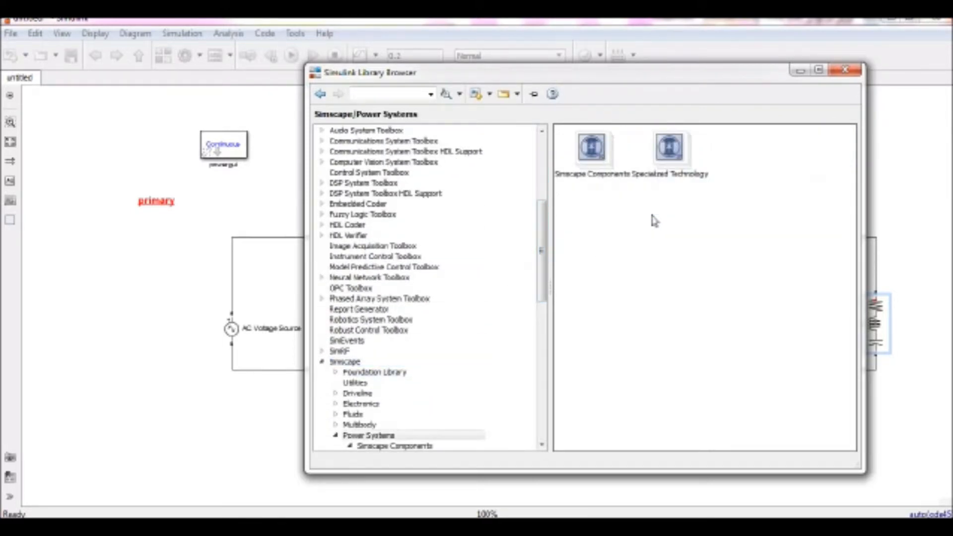
double_click(669, 155)
double_click(599, 205)
left_click(646, 167)
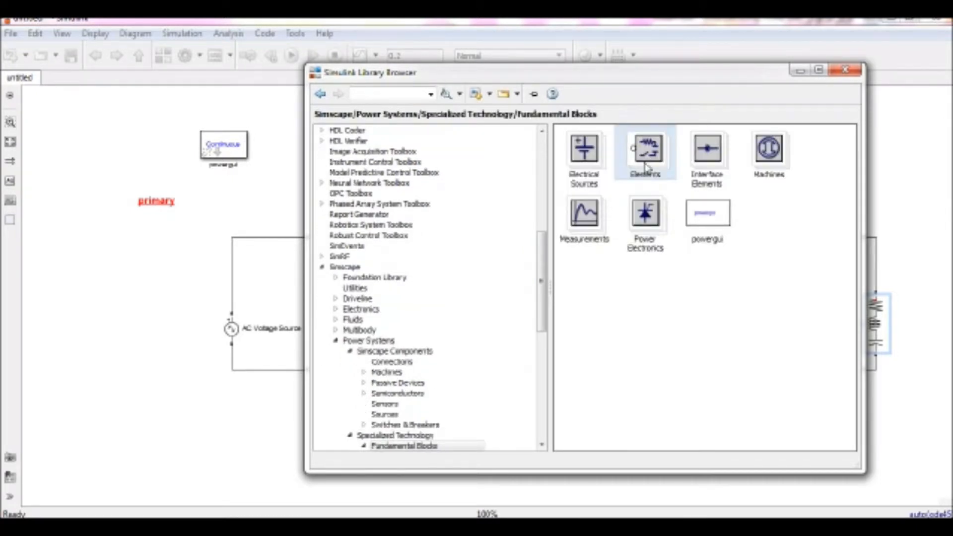
double_click(646, 168)
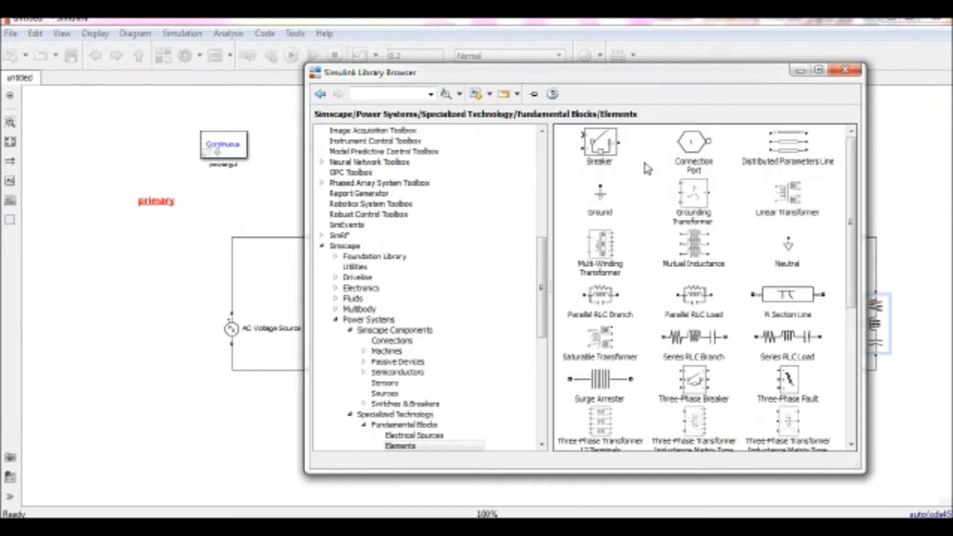
left_click(807, 209)
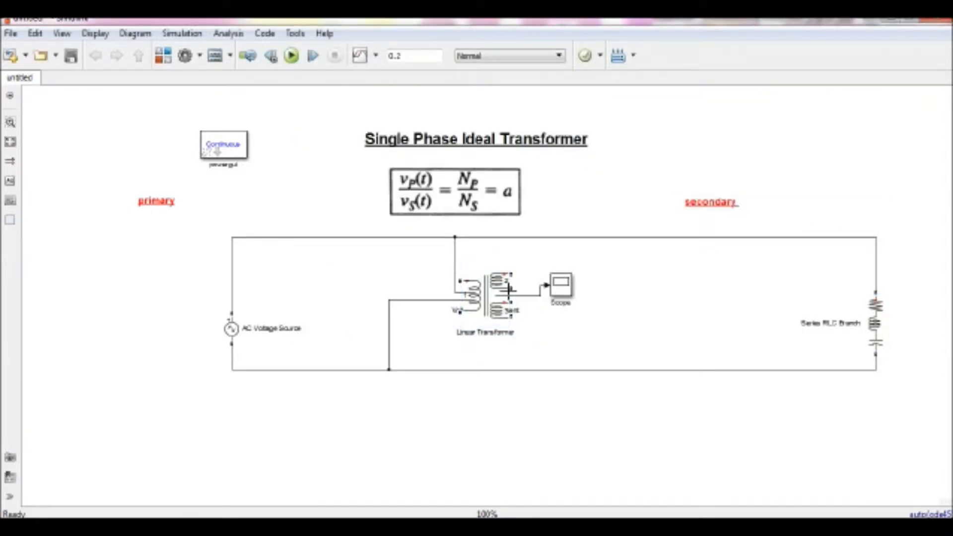
left_click_drag(509, 290, 692, 298)
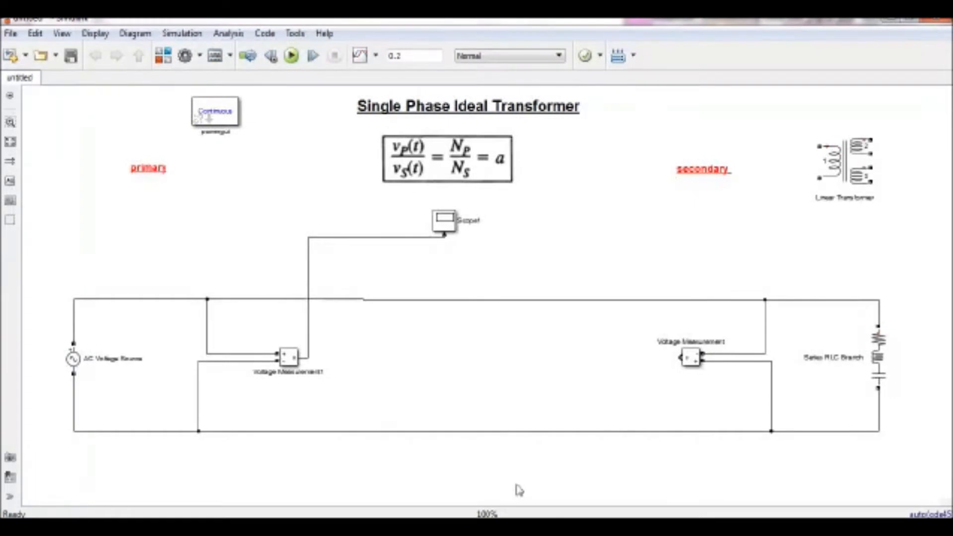
Step: Disable the three windings option of the Linear Transformer and place the block in the middle of the loop, between the two voltage measurements
left_click(847, 183)
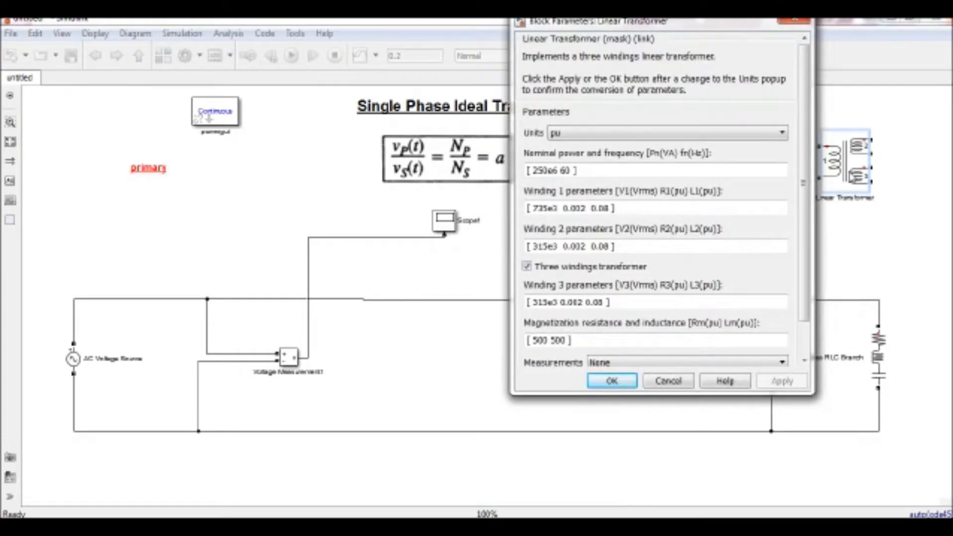
left_click(528, 267)
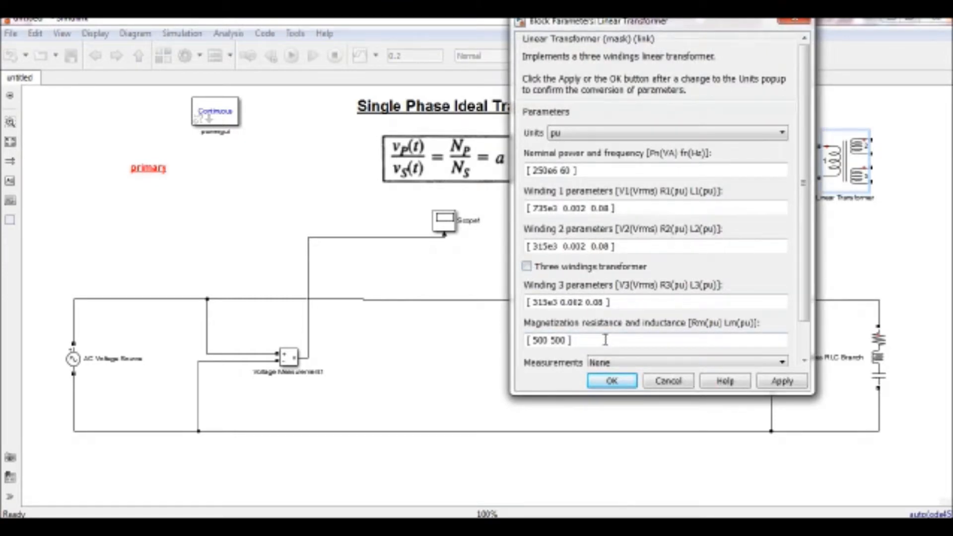
left_click(610, 381)
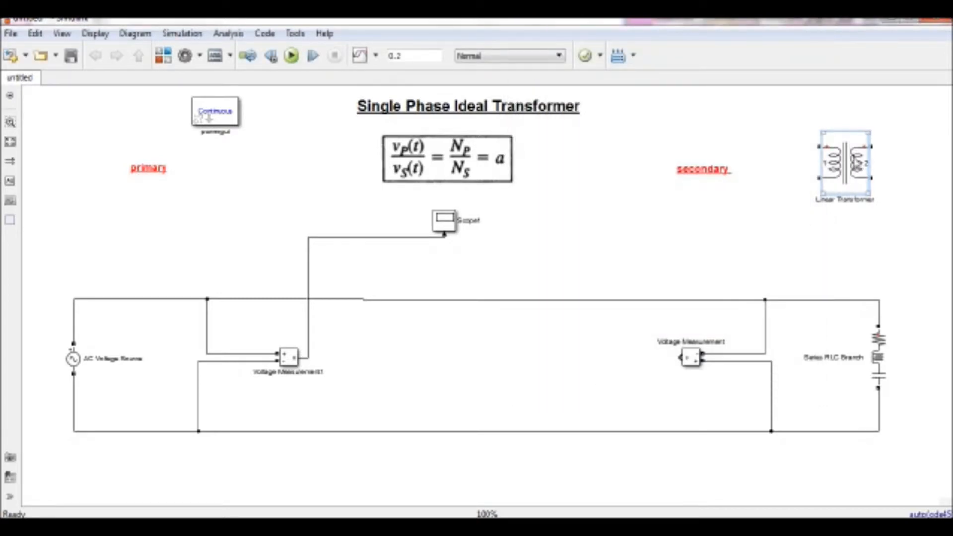
left_click_drag(859, 170, 469, 363)
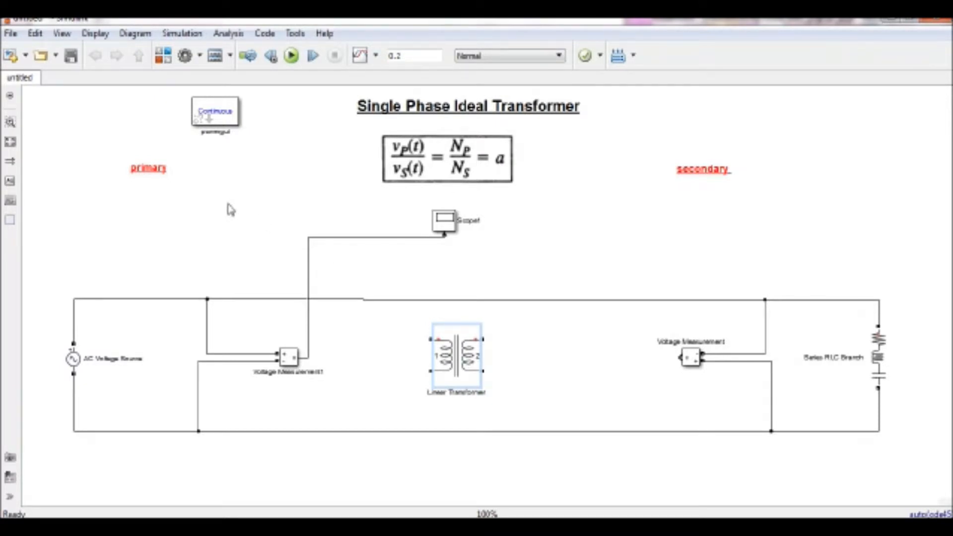
left_click(154, 172)
left_click(176, 191)
left_click(182, 193)
left_click(139, 169)
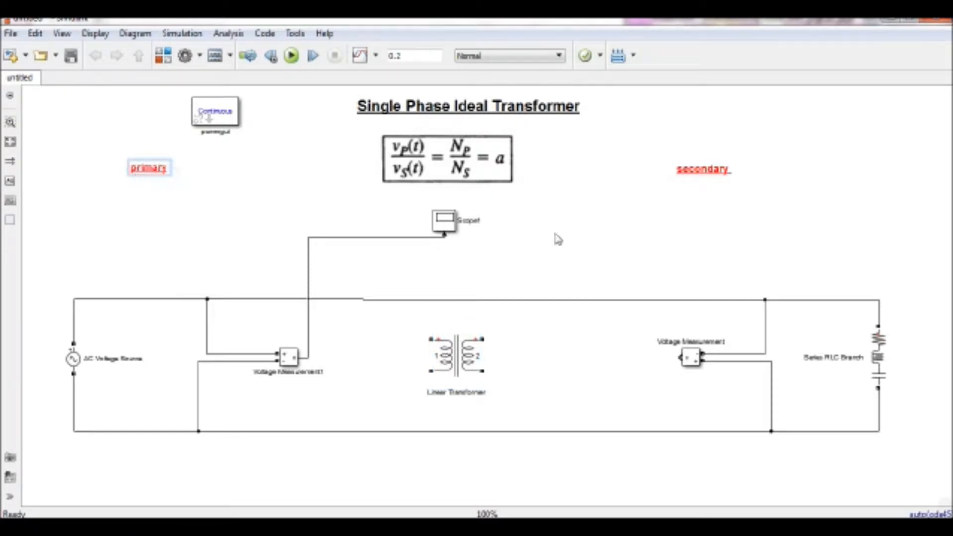
mouse_move(750, 217)
left_mouse_down()
mouse_move(730, 192)
mouse_move(675, 161)
left_mouse_up()
left_click(649, 295)
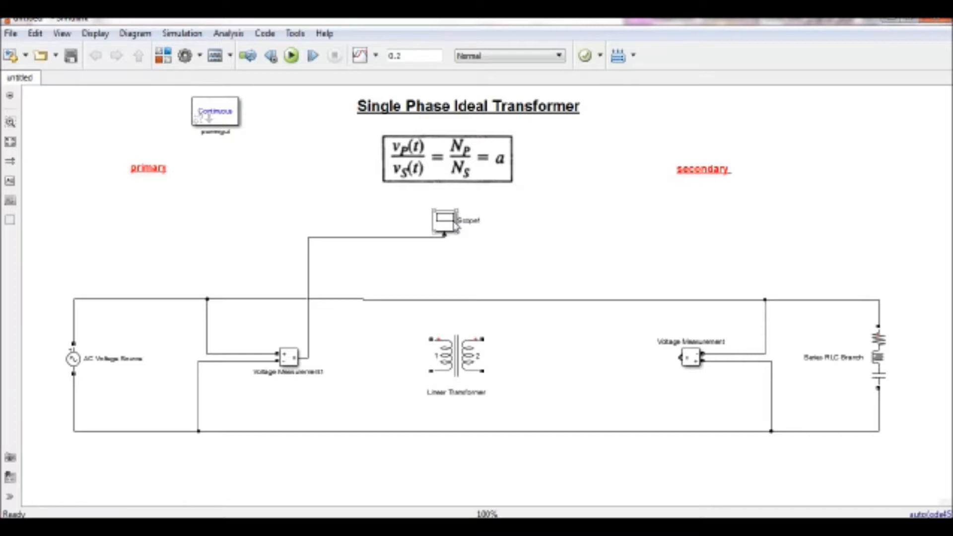
left_click(418, 144)
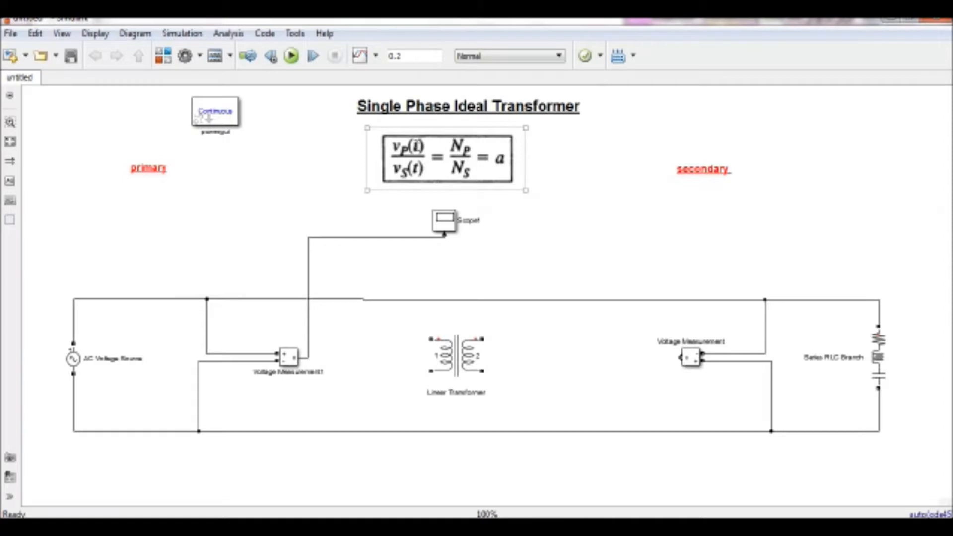
left_click(395, 228)
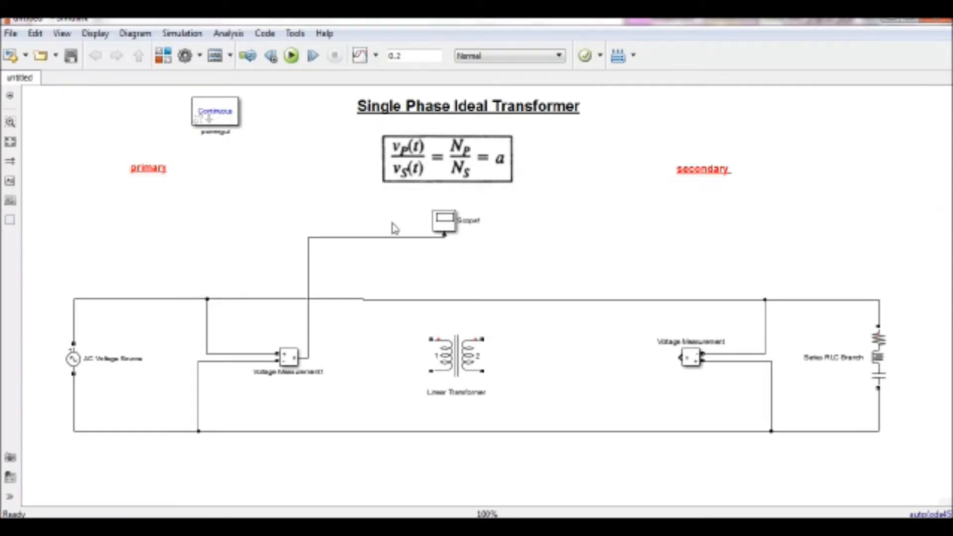
Step: Check the peak amplitude, frequency and sample time of the AC Voltage Source
left_click(69, 365)
double_click(71, 361)
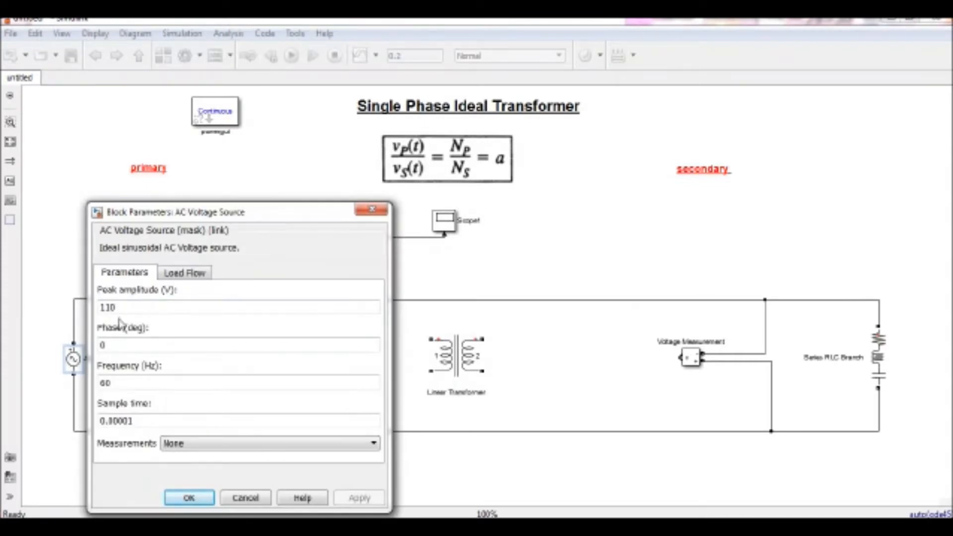
left_click(213, 504)
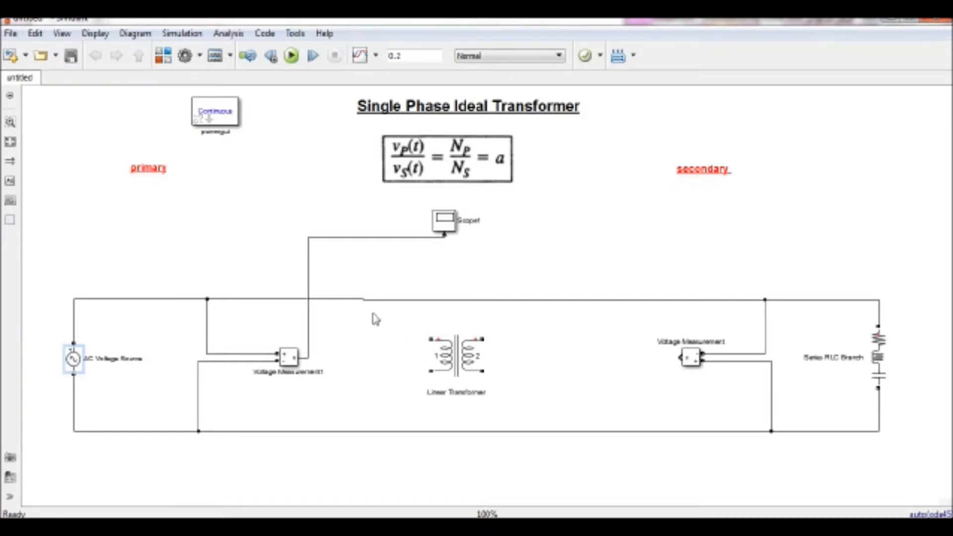
Step: Delete the upper wire between the primary and secondary sides and connect the transformer's upper primary terminal to the source's upper wire
left_click(437, 351)
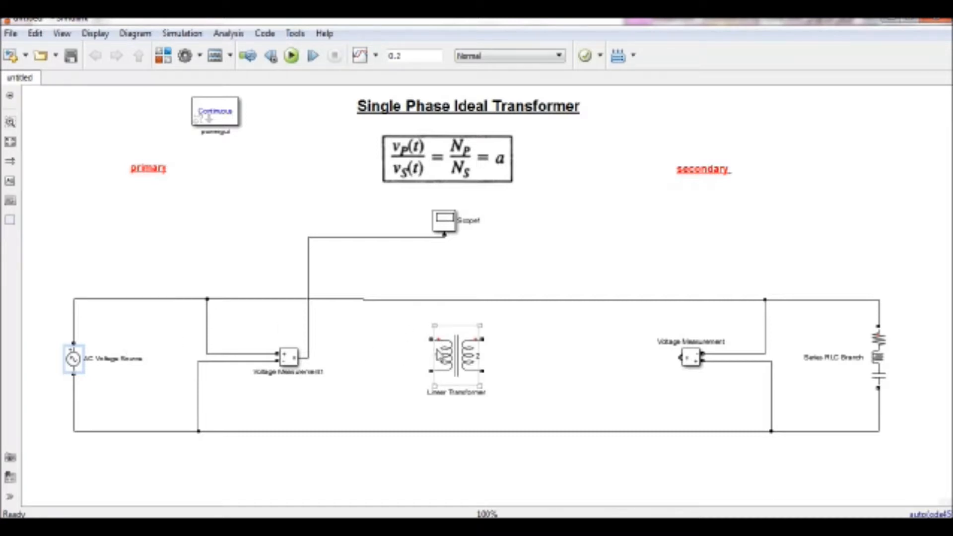
left_click(378, 299)
key("Delete")
mouse_move(431, 341)
left_mouse_down()
mouse_move(210, 283)
mouse_move(209, 300)
left_mouse_up()
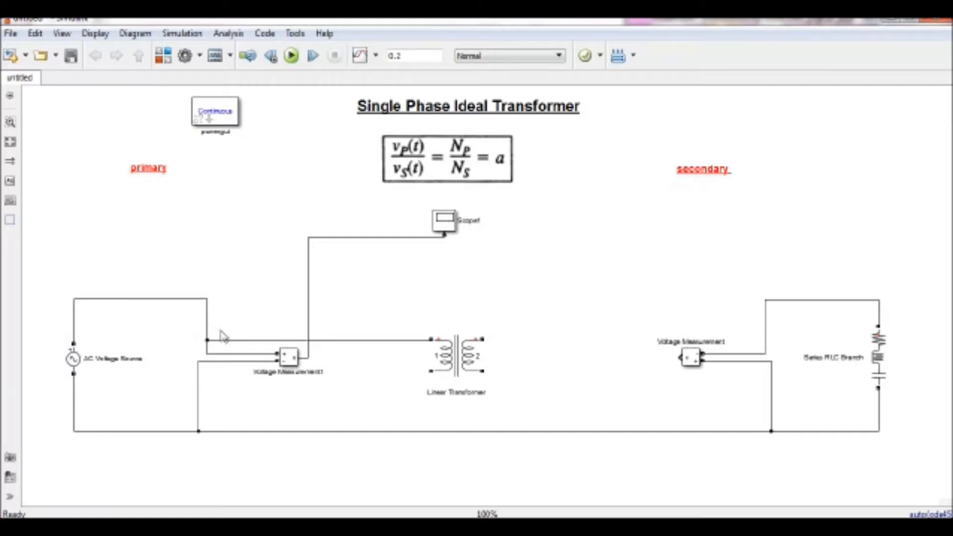
left_click_drag(222, 341, 223, 304)
left_click(392, 403)
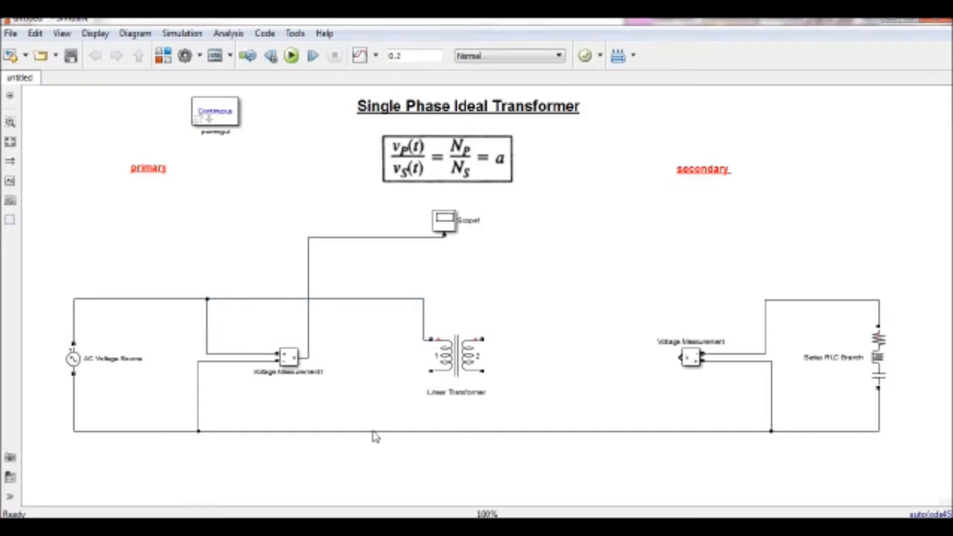
Step: Delete the lower wire between the two sides and connect the transformer's lower primary terminal to the source's lower wire
left_click(373, 431)
key("Delete")
mouse_move(432, 371)
left_mouse_down()
mouse_move(245, 434)
mouse_move(197, 431)
left_mouse_up()
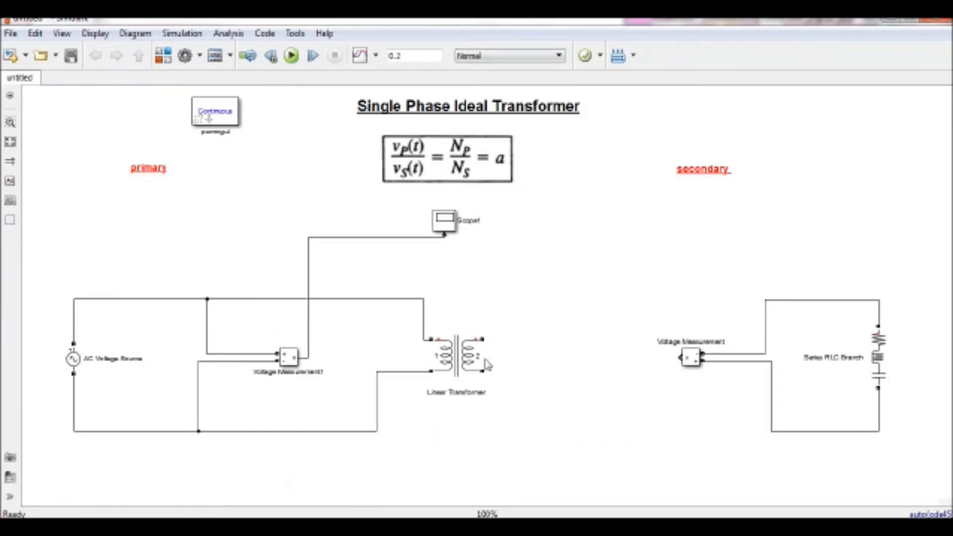
Step: Connect the transformer's two secondary terminals to the lower and upper wires of the Series RLC Branch, aligning the wires with the loop
left_click_drag(482, 371, 770, 425)
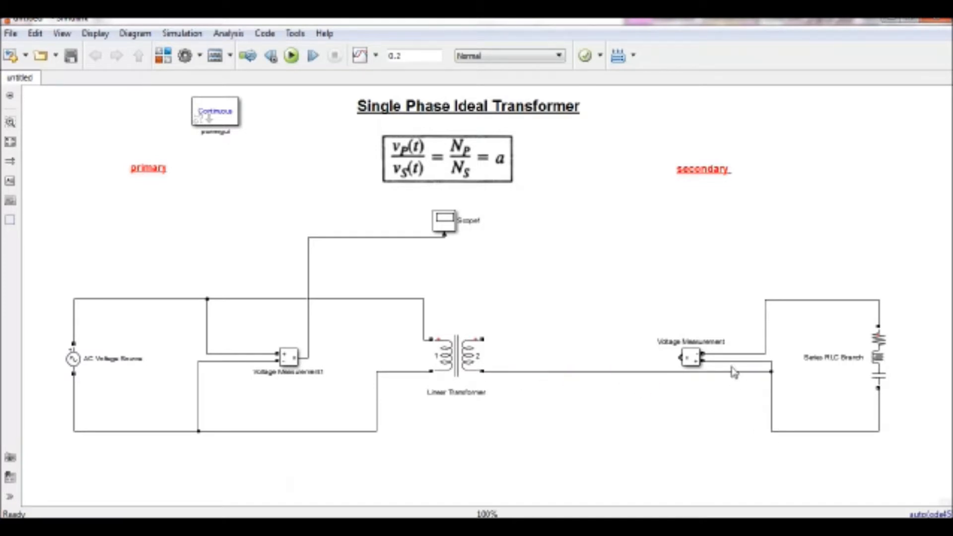
left_click_drag(734, 372, 729, 433)
left_click_drag(482, 339, 765, 300)
left_click(689, 244)
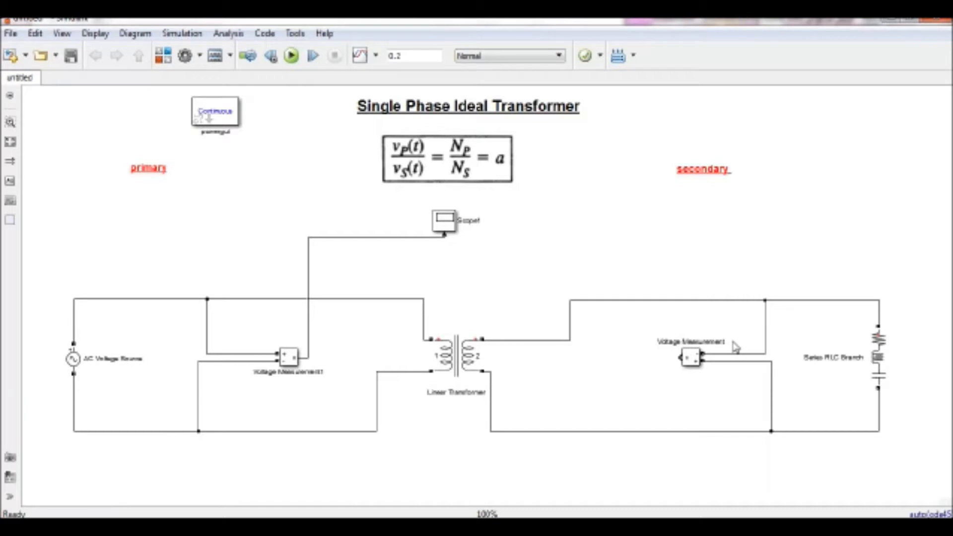
Step: Set the sample time of Scope1 to 0.00001 in its configuration properties
left_click(454, 232)
double_click(453, 231)
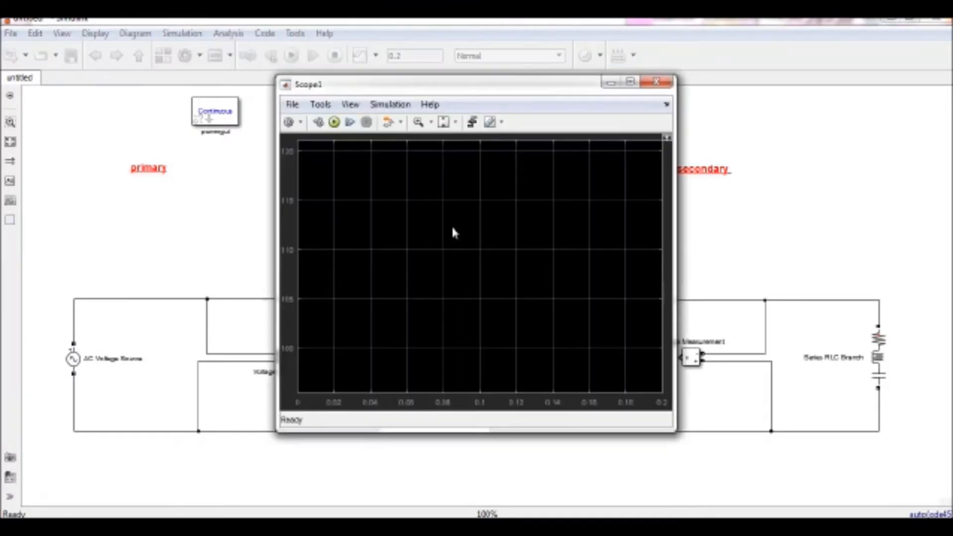
left_click(290, 123)
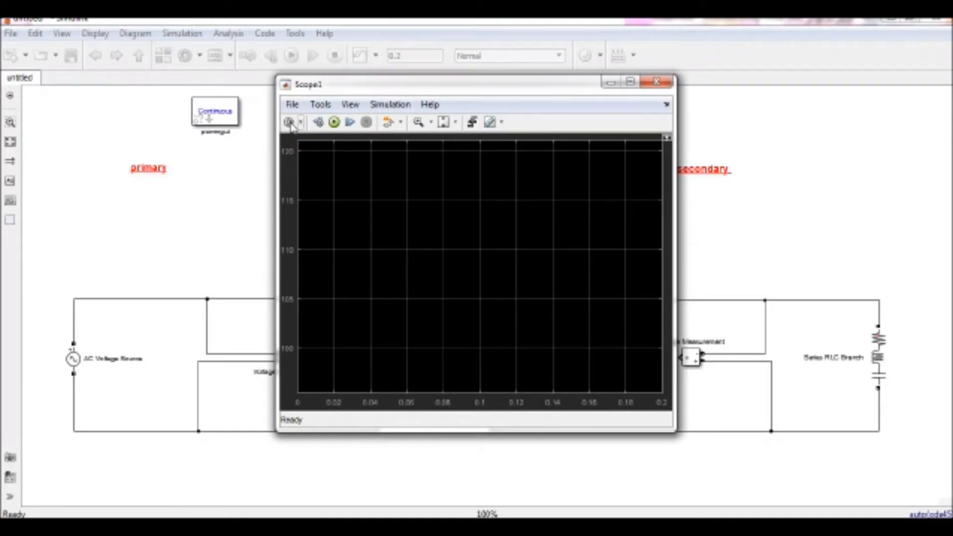
double_click(499, 259)
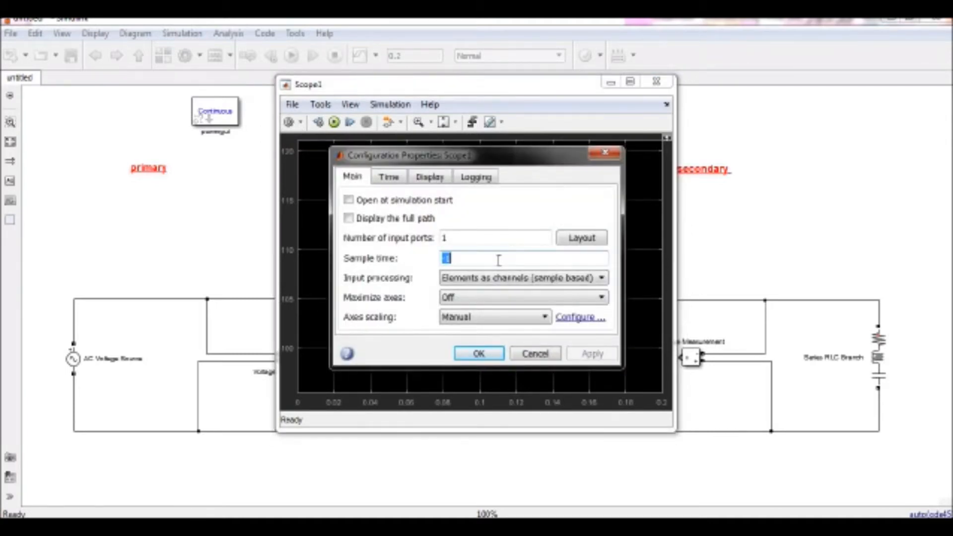
type("0")
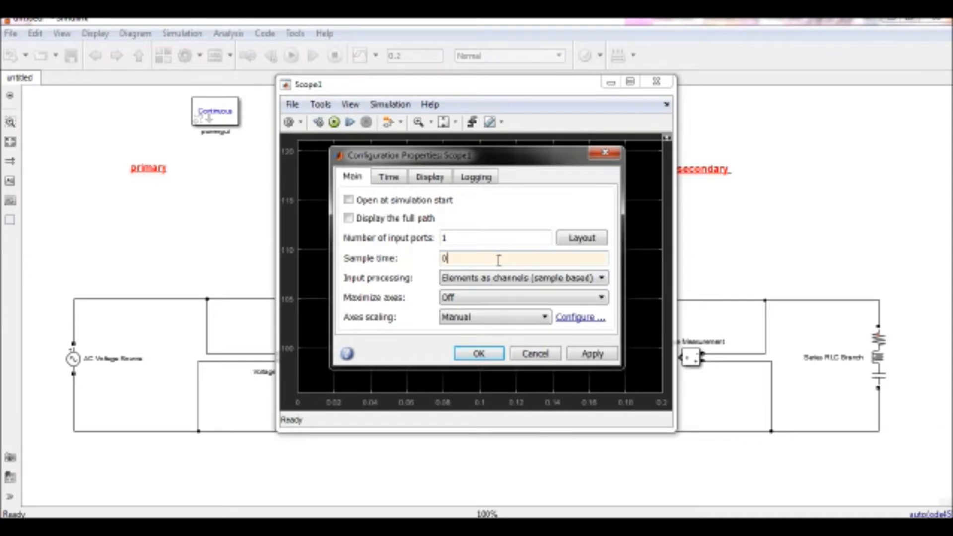
type(".00001")
Step: Give Scope1 2 input ports and connect the secondary-side Voltage Measurement output to the second one
double_click(491, 241)
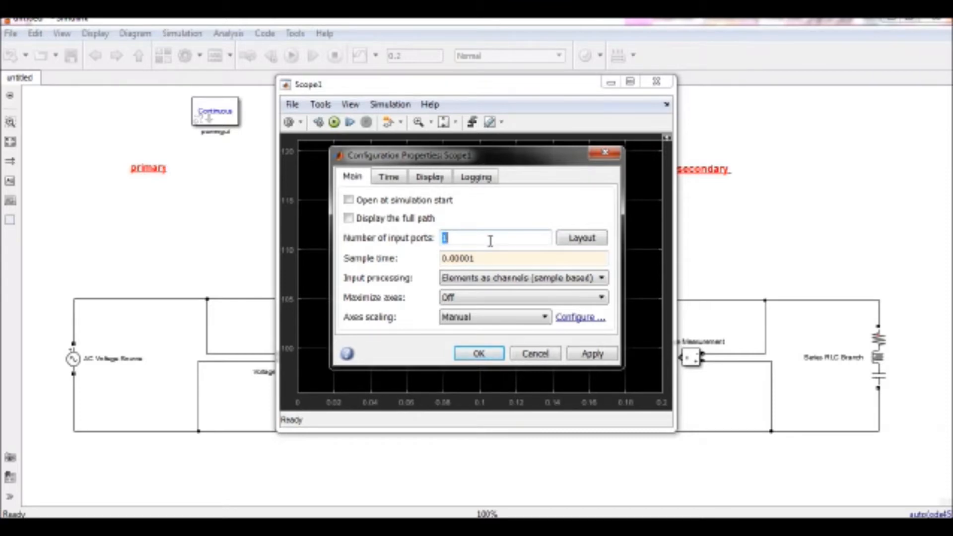
type("2")
key("Return")
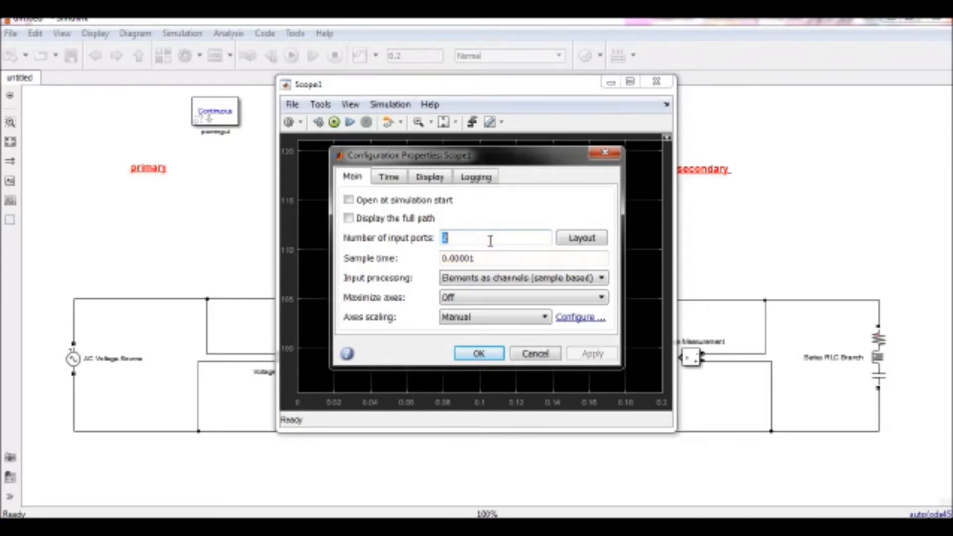
left_click(612, 83)
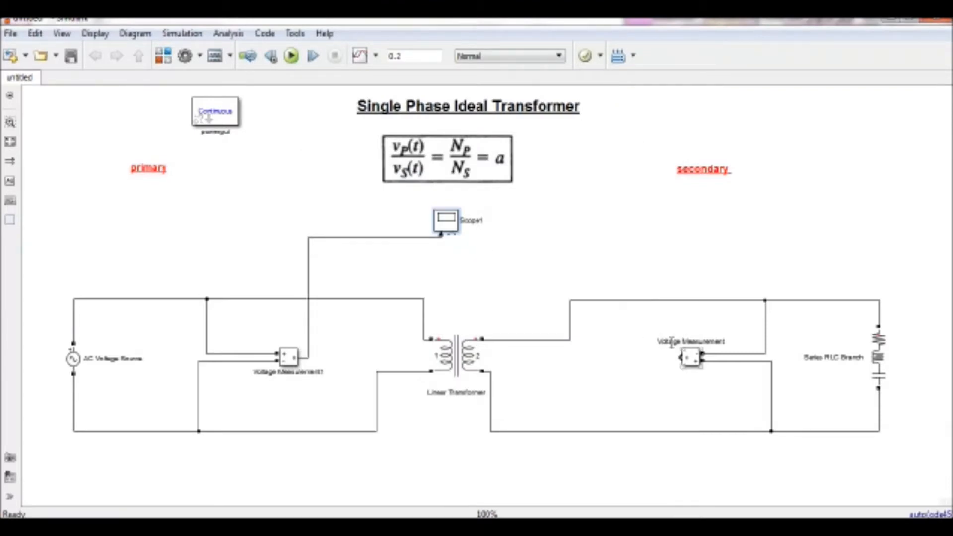
mouse_move(680, 357)
left_mouse_down()
mouse_move(422, 283)
mouse_move(417, 262)
mouse_move(452, 234)
left_mouse_up()
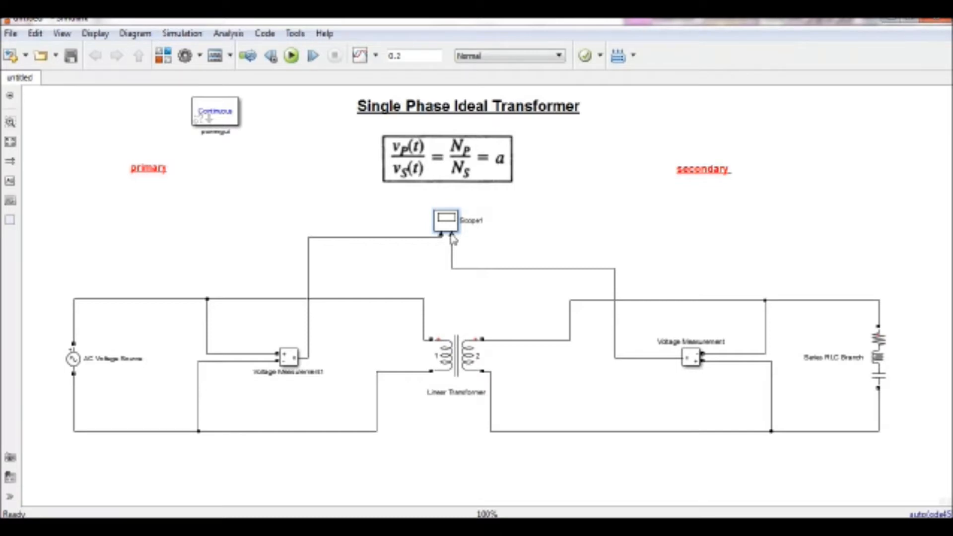
Step: Set the units of the Linear Transformer's parameters to SI
left_click(451, 345)
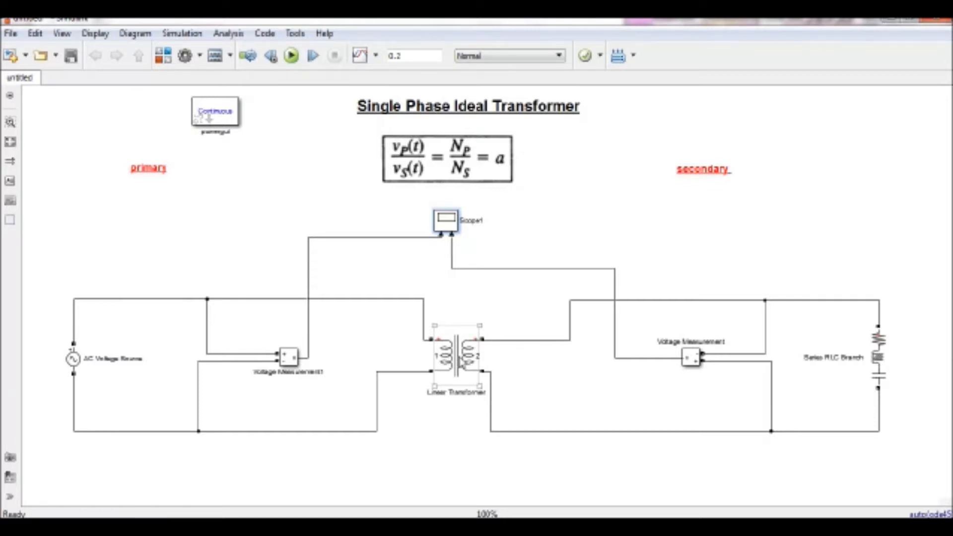
double_click(459, 362)
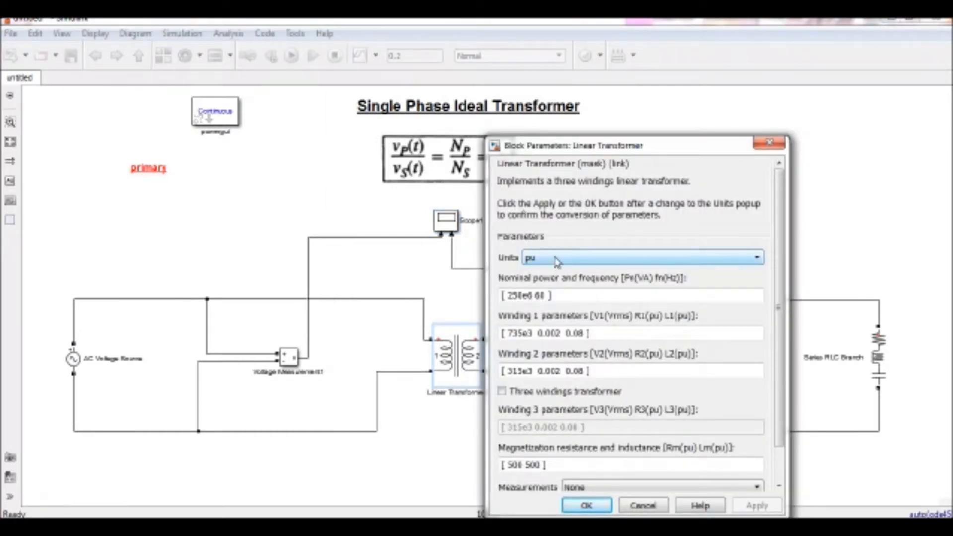
left_click(558, 261)
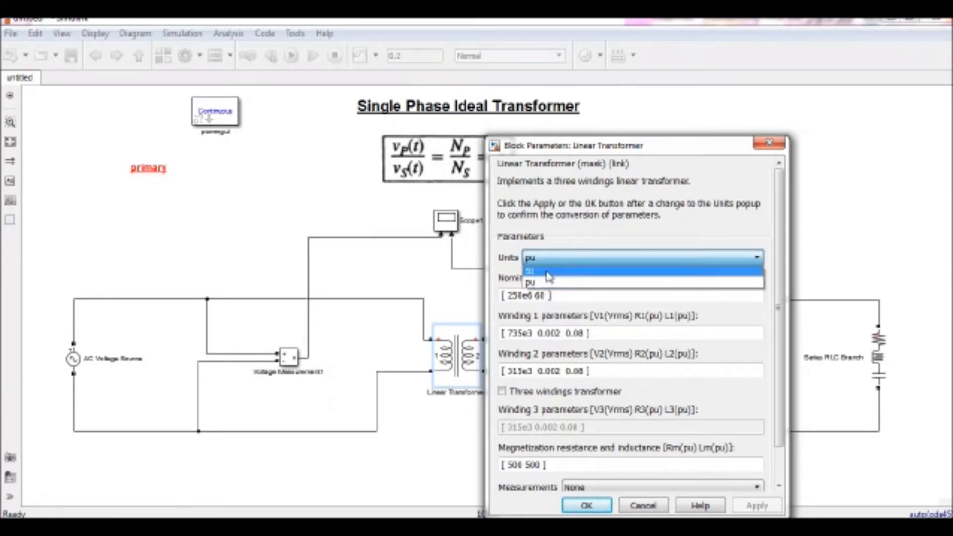
left_click(549, 276)
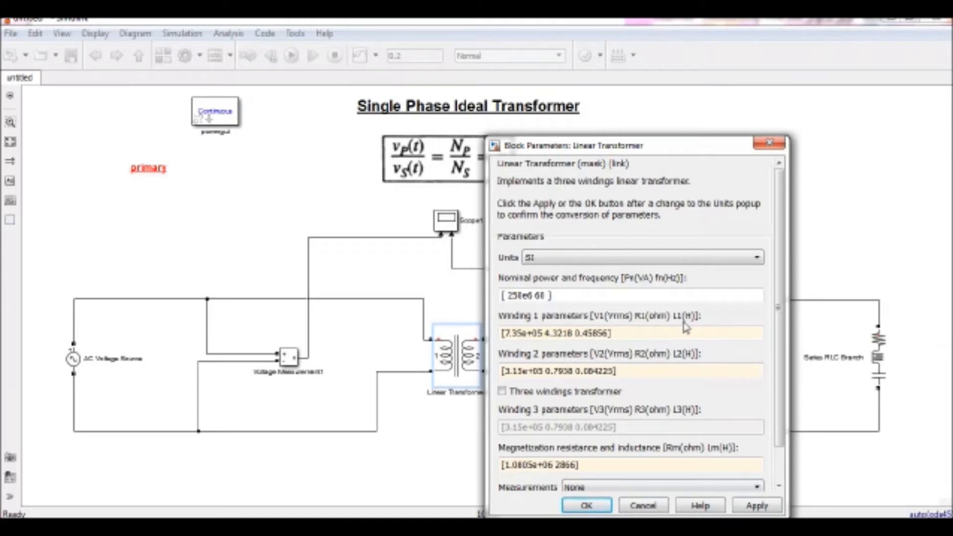
Step: Set the resistance and inductance of the Linear Transformer's winding 1 to 0
double_click(597, 334)
key("BackSpace")
key("BackSpace")
double_click(563, 332)
key("BackSpace")
key("BackSpace")
key("BackSpace")
type("0")
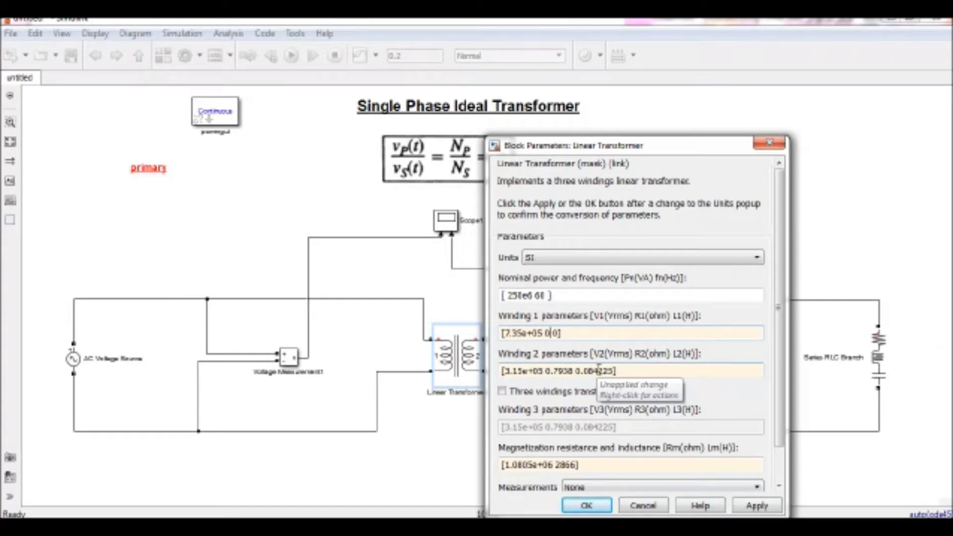
Step: Set the resistance and inductance of the Linear Transformer's winding 2 to 0
left_click_drag(585, 370, 613, 370)
key("BackSpace")
key("BackSpace")
double_click(566, 370)
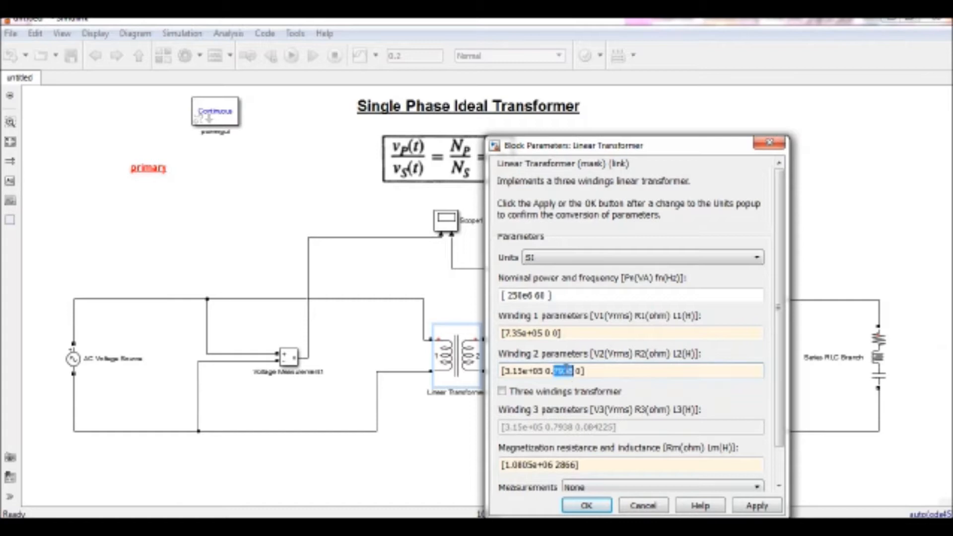
key("BackSpace")
key("BackSpace")
Step: Set the Linear Transformer's magnetization resistance and inductance to [inf inf]
double_click(565, 465)
key("BackSpace")
key("BackSpace")
key("BackSpace")
key("BackSpace")
key("BackSpace")
key("BackSpace")
key("BackSpace")
key("BackSpace")
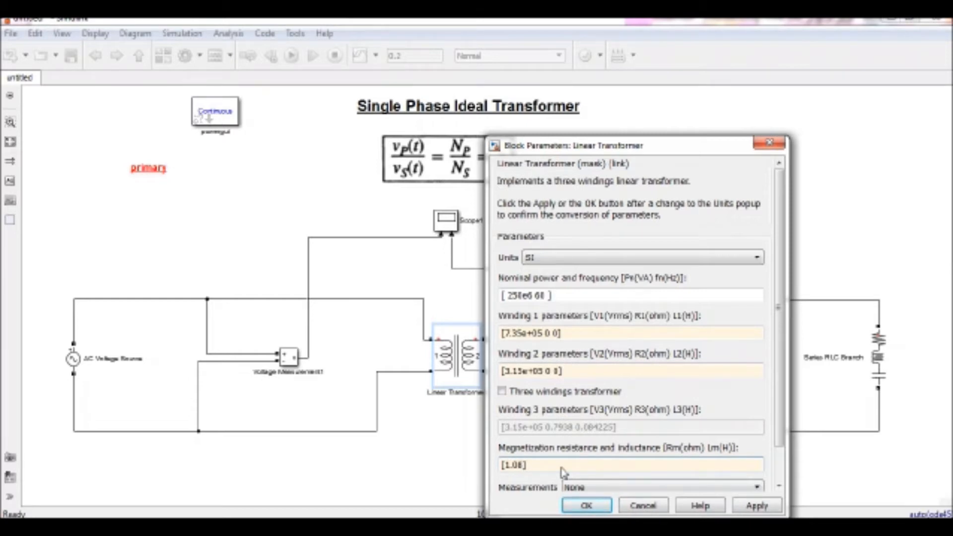
key("BackSpace")
key("BackSpace")
key("BackSpace")
key("BackSpace")
type("inf inf")
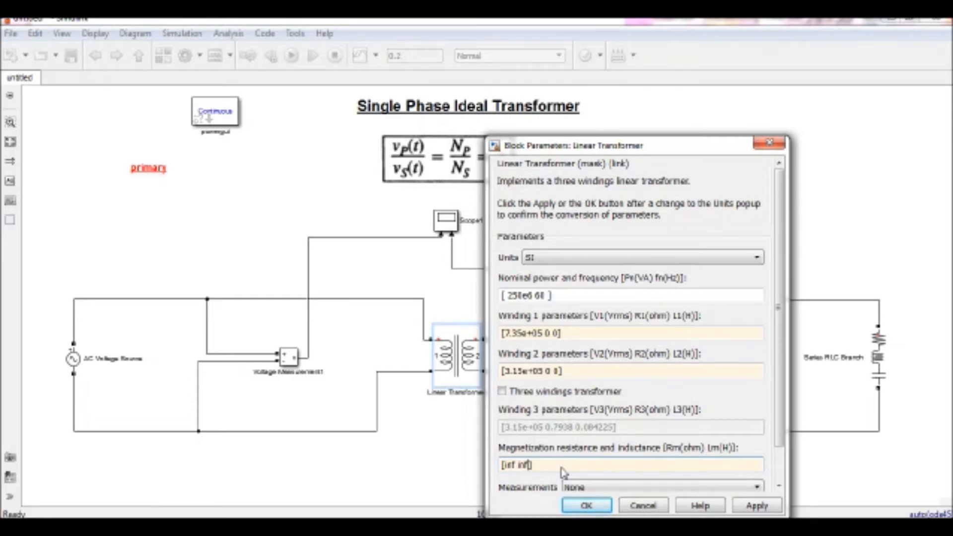
Step: Set the winding 1 voltage of the Linear Transformer to 110 Vrms
left_click(539, 335)
double_click(539, 335)
key("BackSpace")
key("BackSpace")
key("BackSpace")
key("BackSpace")
key("BackSpace")
key("BackSpace")
key("BackSpace")
type("110")
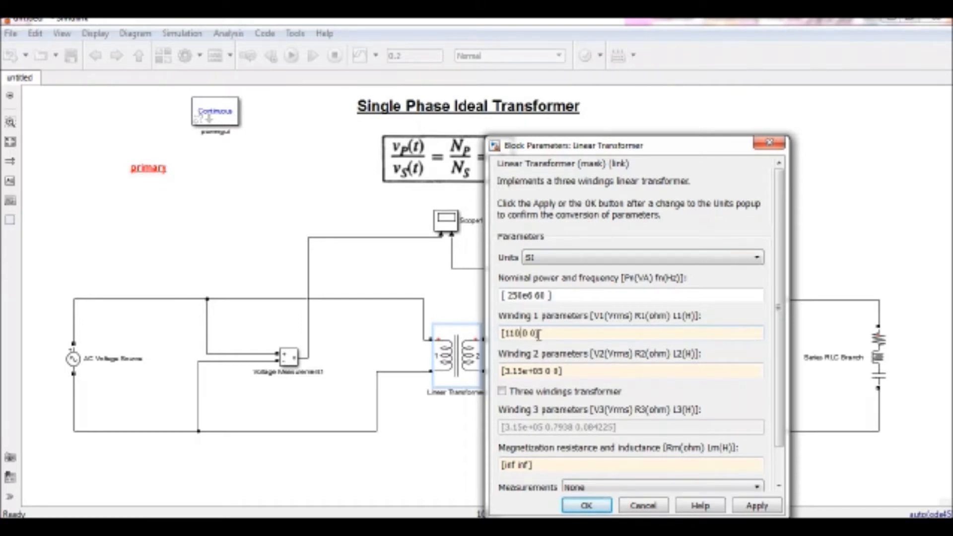
Step: Set the winding 2 voltage of the Linear Transformer to 220 Vrms and accept the block parameters
left_click(539, 371)
left_click_drag(537, 371, 544, 371)
type("[220")
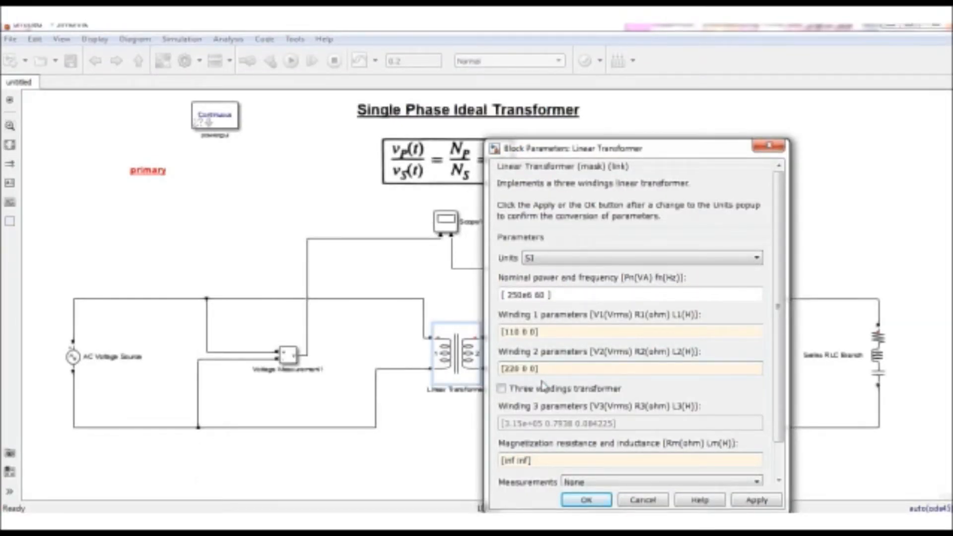
left_click(576, 499)
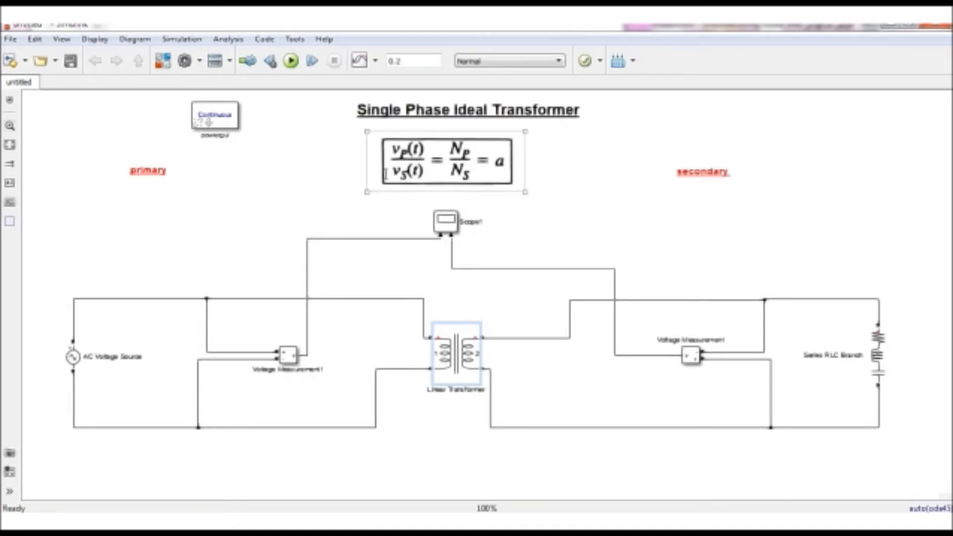
Step: Run the simulation and display both side voltages in Scope1, with the axes scaled to fit the waveforms
left_click(288, 62)
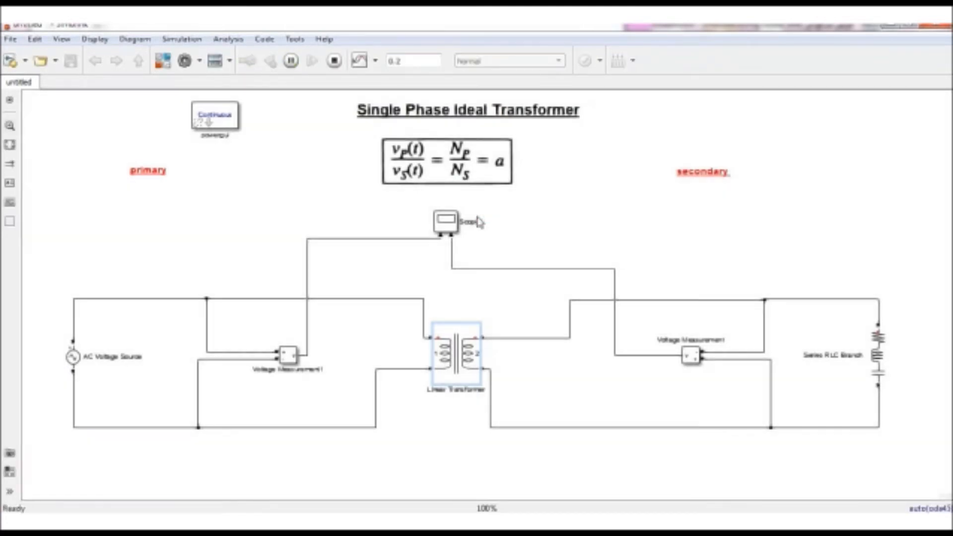
left_click(457, 221)
double_click(447, 221)
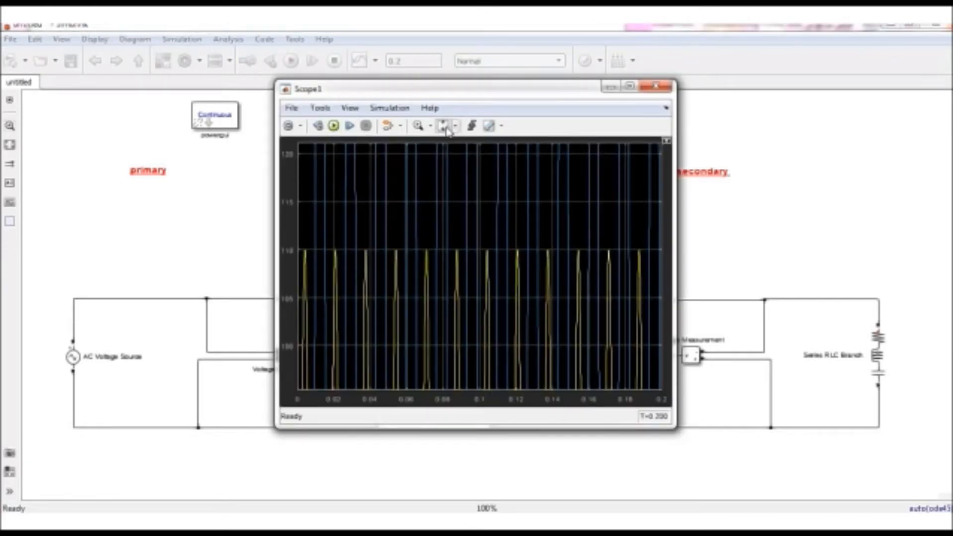
left_click(445, 127)
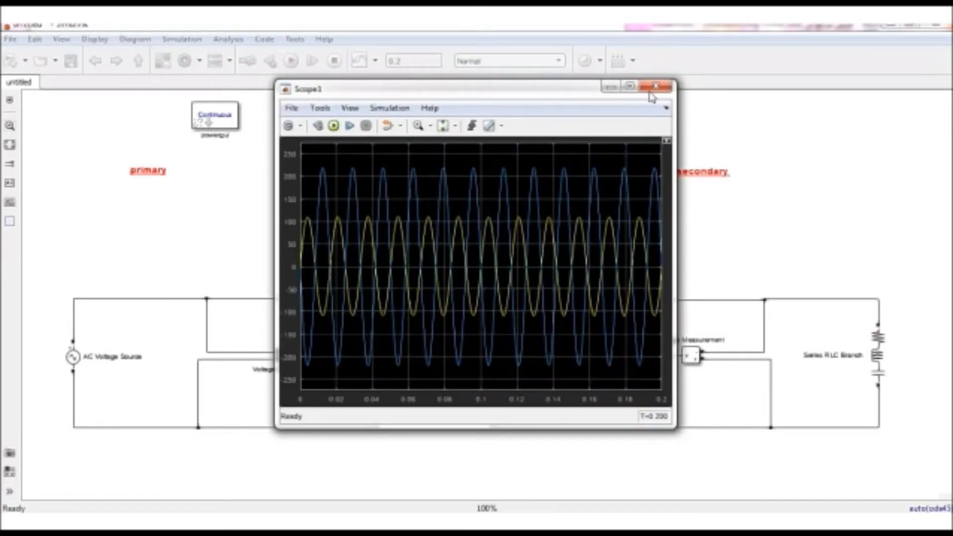
Step: Enlarge the Scope1 window, zoom in on the peaks of both voltage waveforms to compare amplitudes, and return to the model
left_click(629, 87)
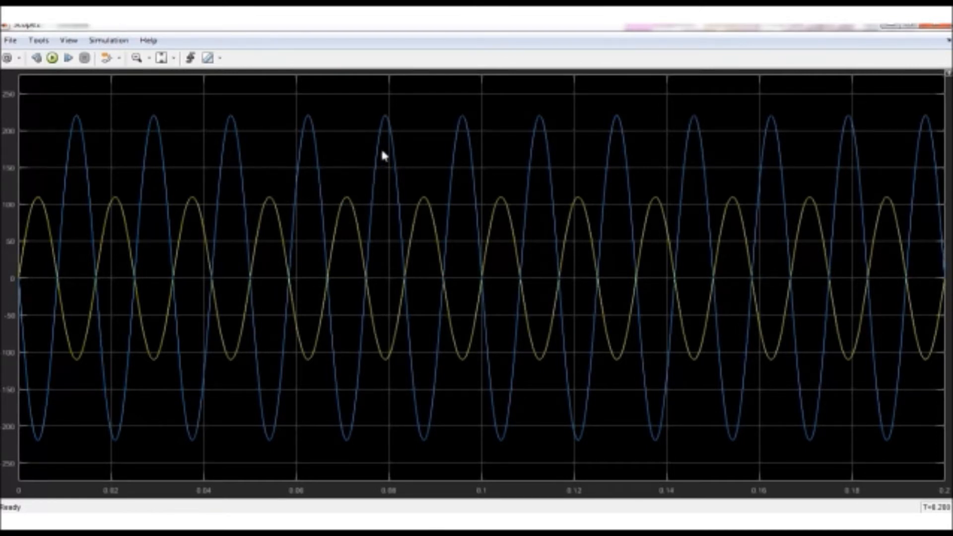
left_click(136, 58)
left_click_drag(220, 106, 446, 219)
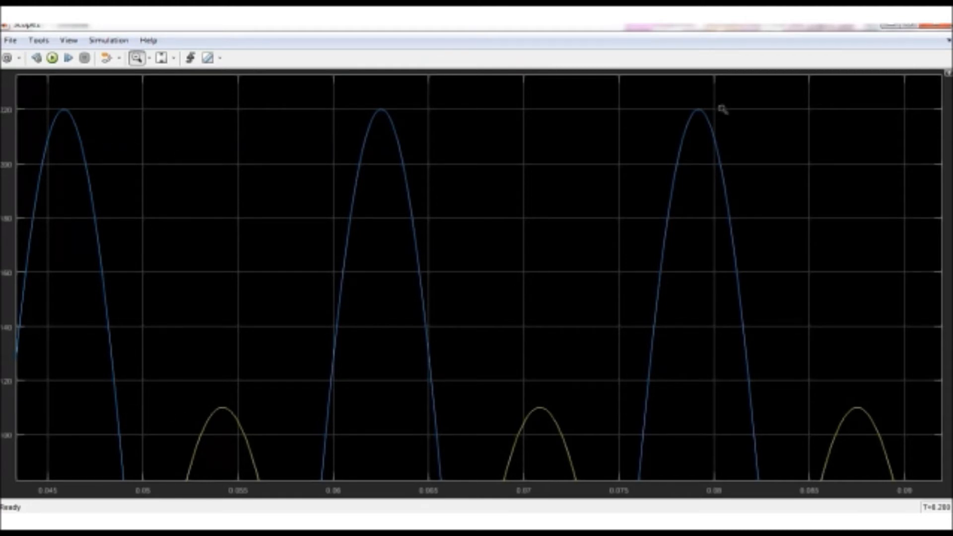
left_click(893, 28)
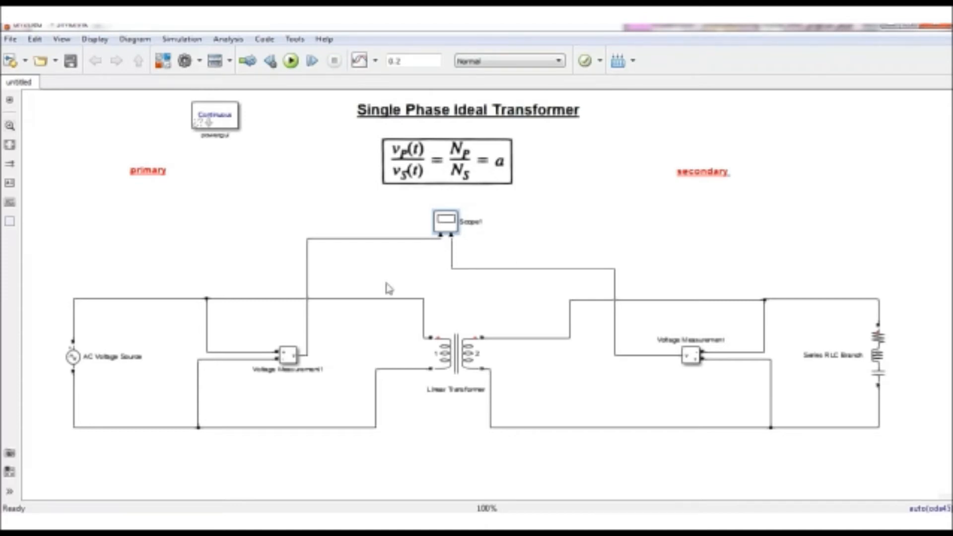
Step: Set the peak amplitude of the AC Voltage Source to 390 V
left_click(79, 360)
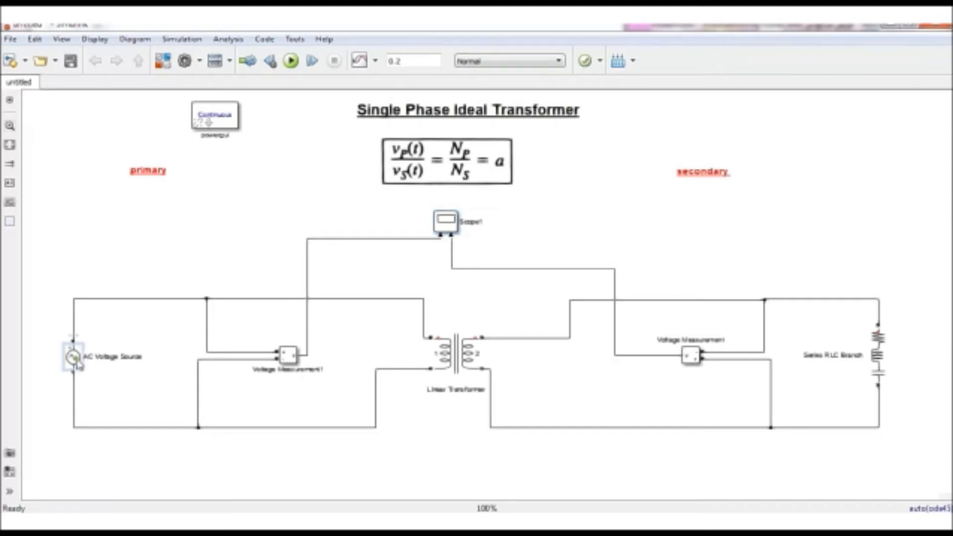
double_click(74, 359)
double_click(119, 308)
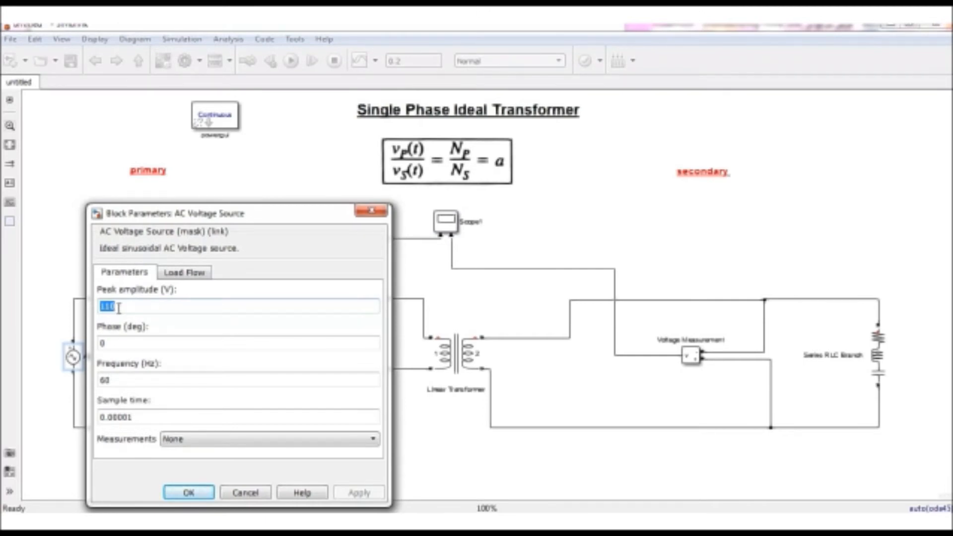
type("3")
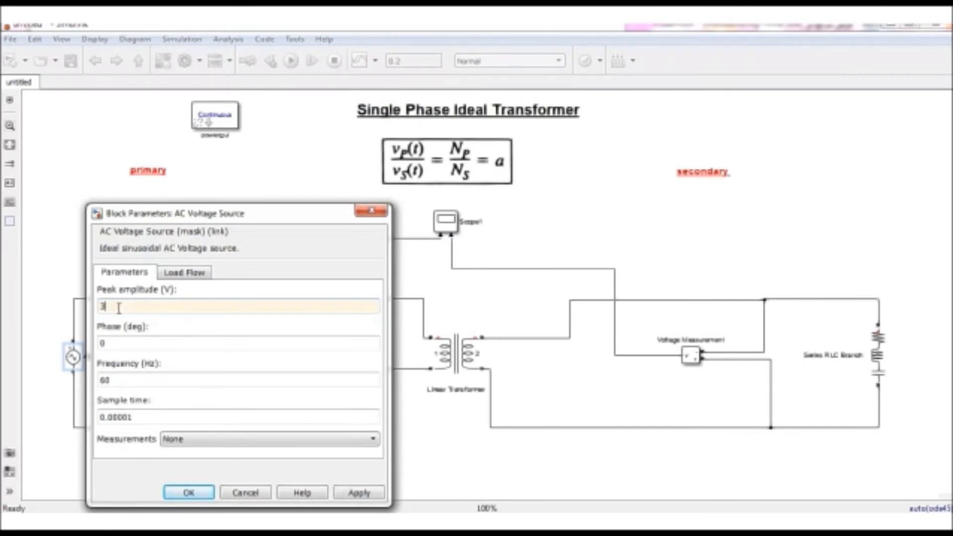
type("90")
left_click(174, 485)
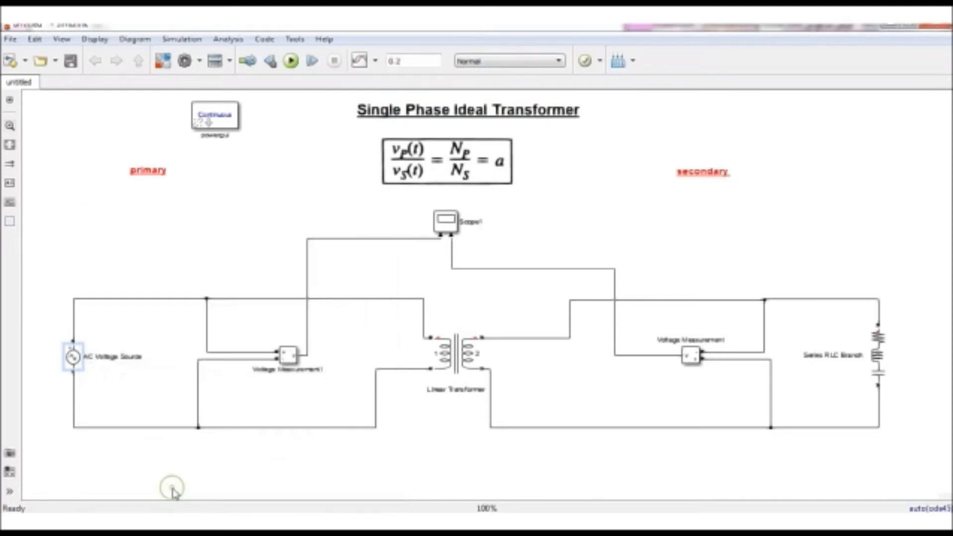
Step: Set the Linear Transformer's winding 1 voltage to 390 Vrms and winding 2 voltage to 100 Vrms
left_click(470, 385)
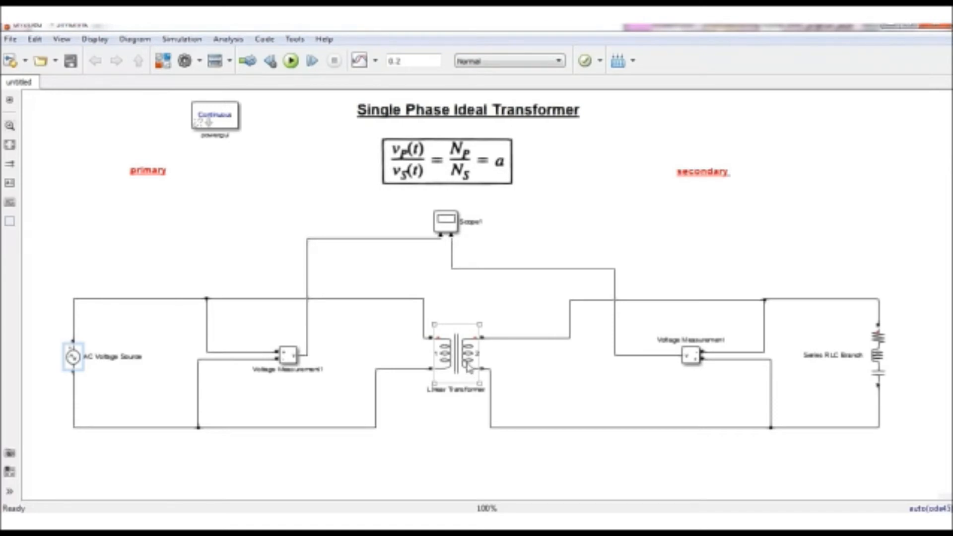
double_click(470, 367)
double_click(517, 331)
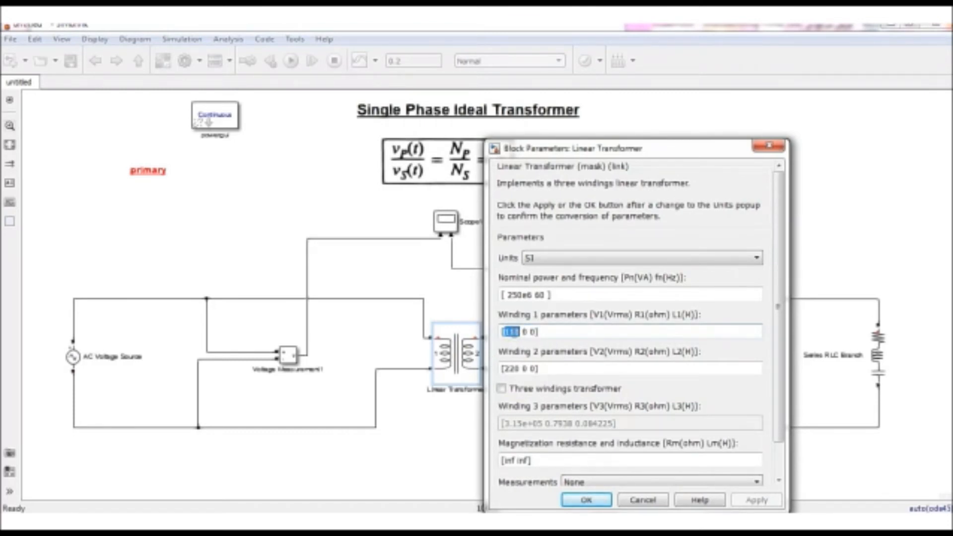
type("[398")
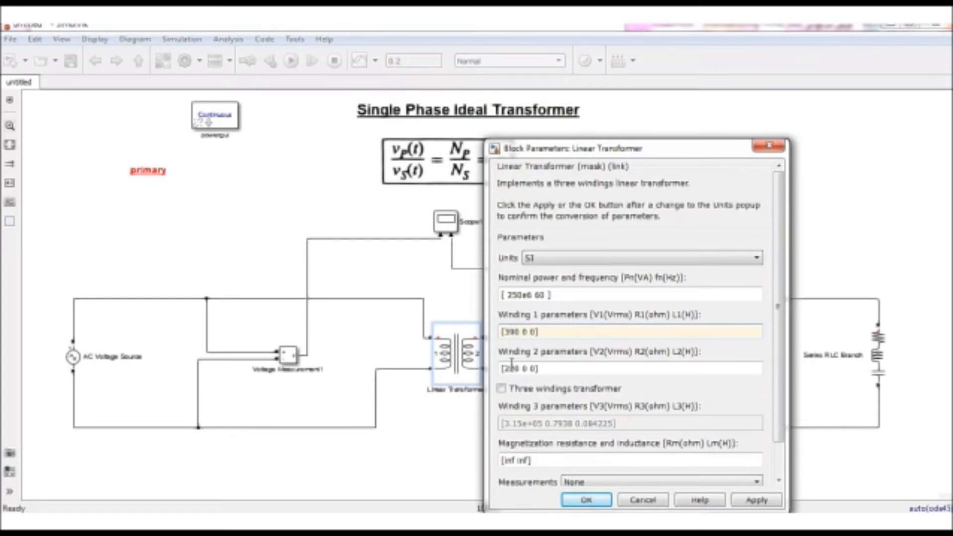
double_click(512, 368)
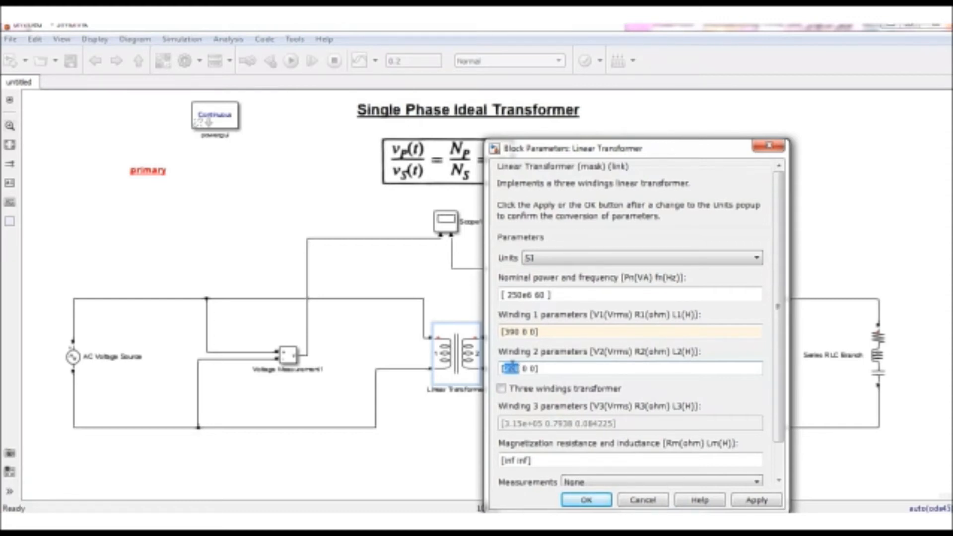
type("[100")
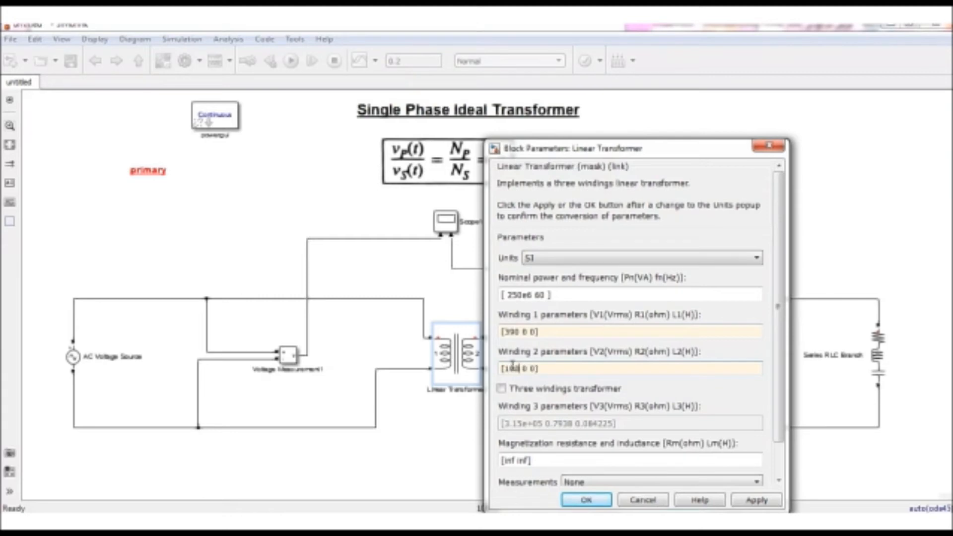
left_click(602, 501)
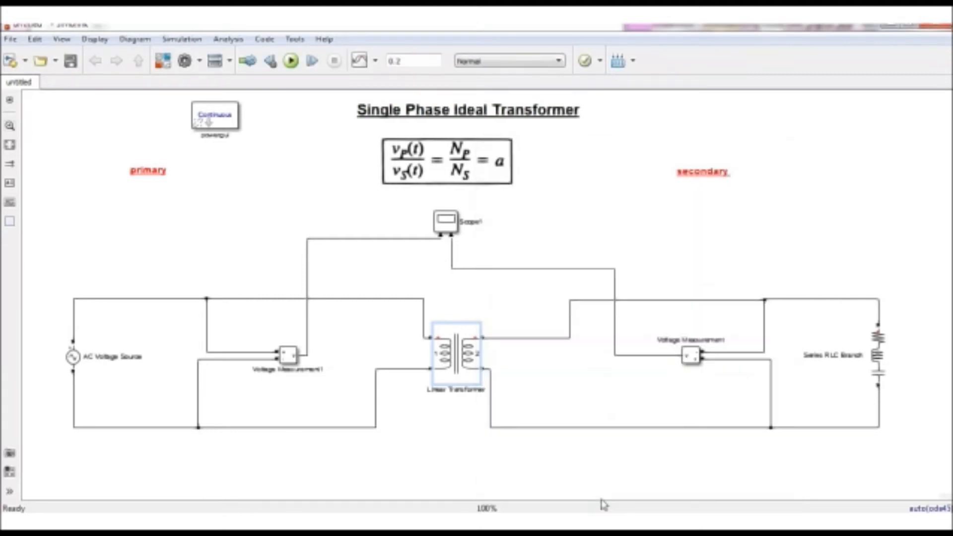
Step: Rerun the simulation, view both voltages in Scope1 with the axes scaled to fit, and return to the model
key("ctrl+t")
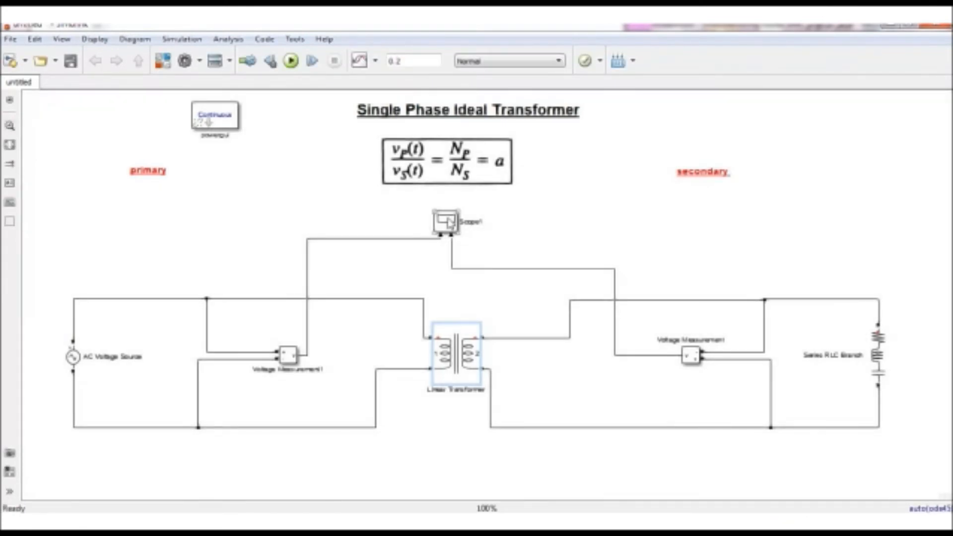
double_click(450, 221)
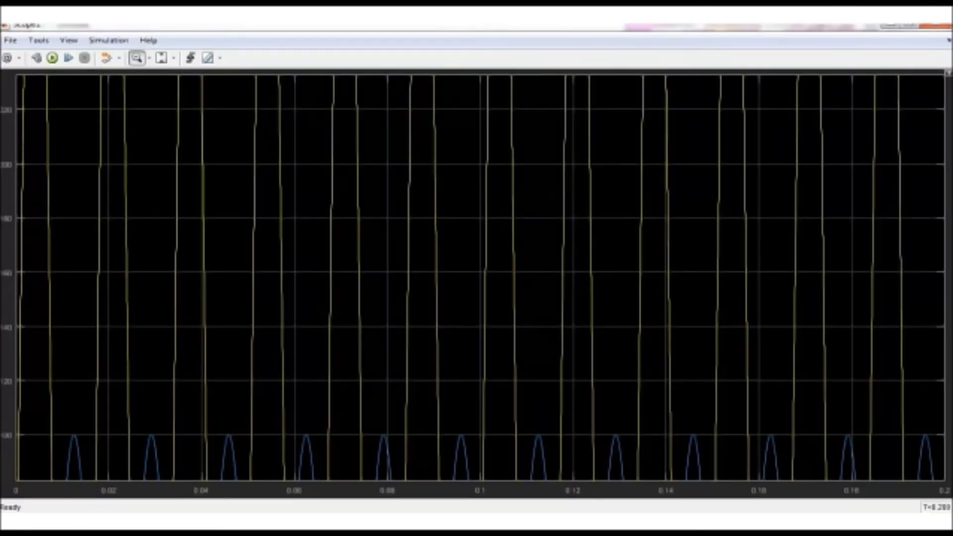
left_click(162, 58)
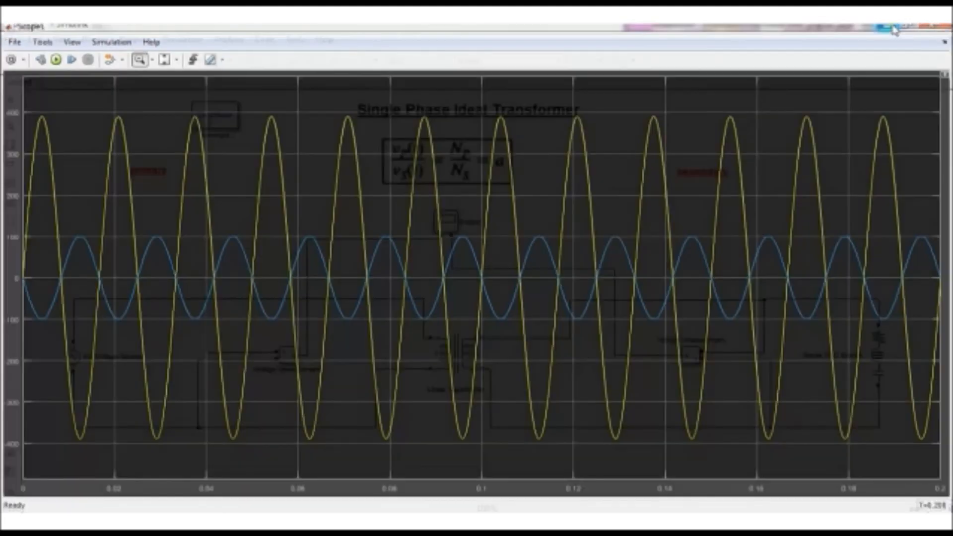
left_click(894, 26)
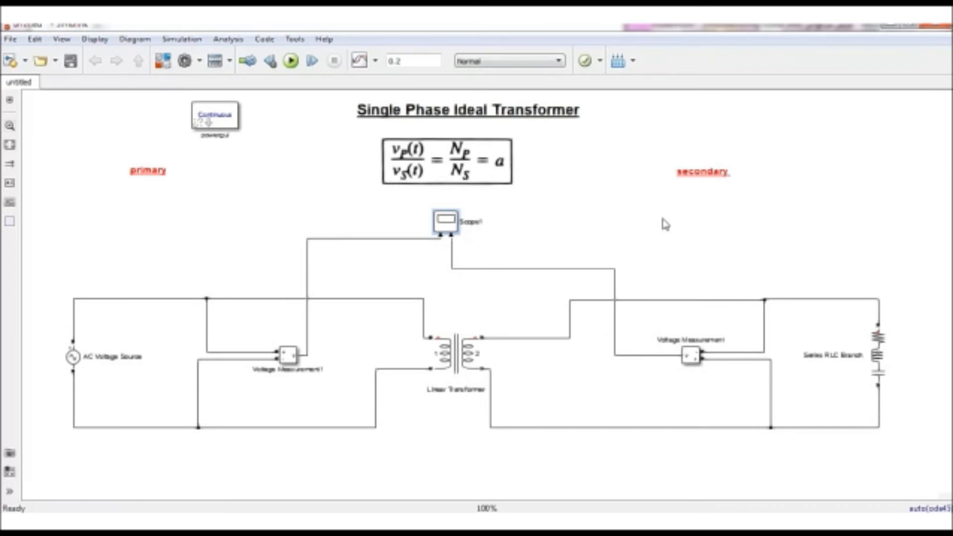
Step: Open the Simulink Sinks library and select the Display block
left_click(163, 61)
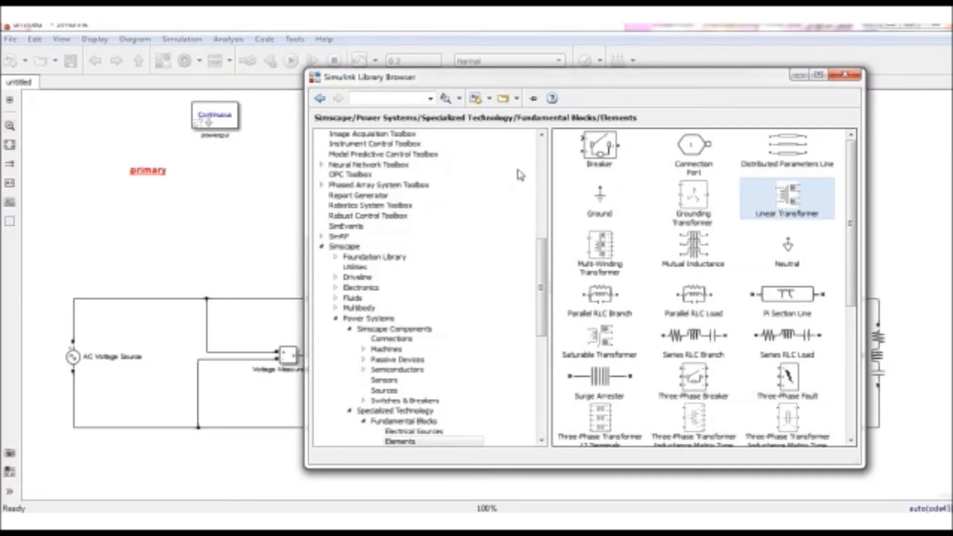
left_click(542, 179)
left_click(379, 281)
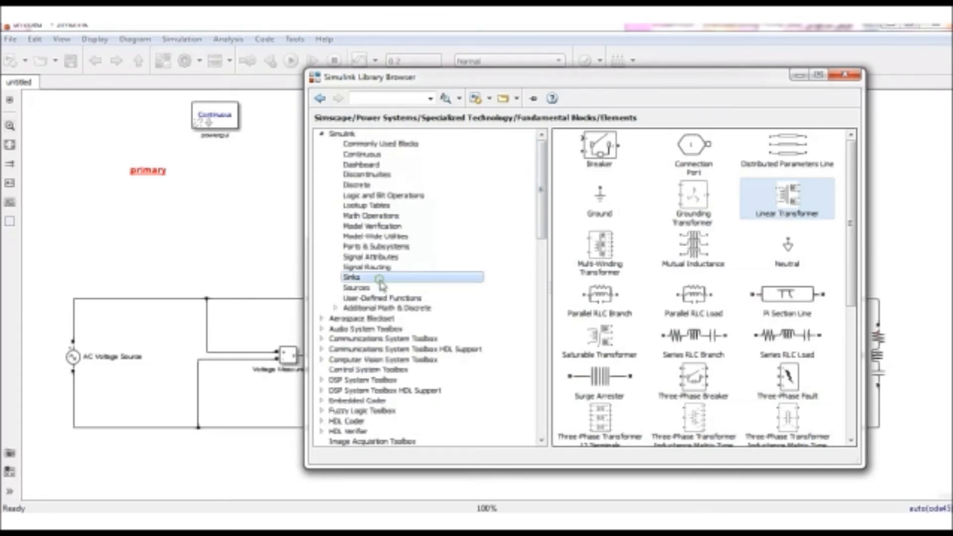
left_click(601, 156)
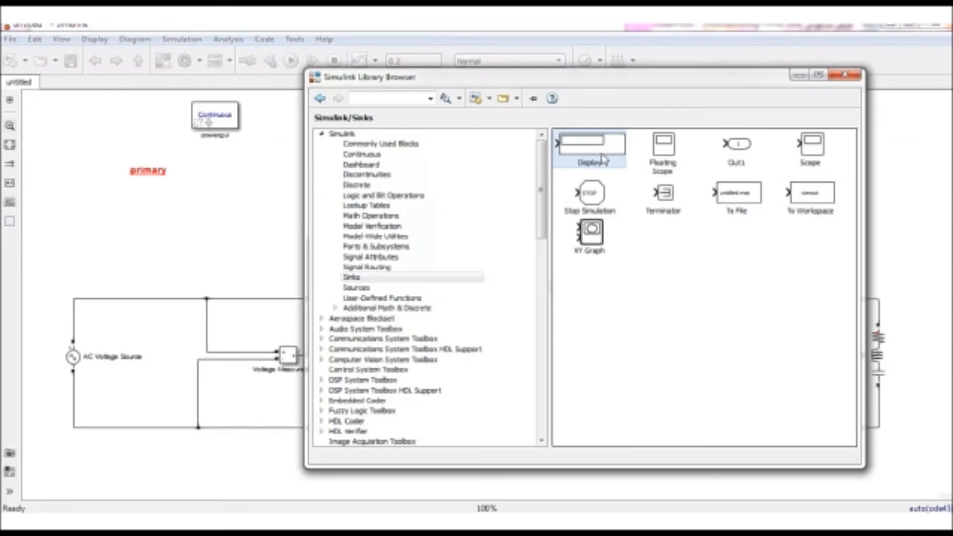
Step: Add an RMS block to the model from the Power Systems Specialized Technology Control & Measurements library's Measurements section
left_click_drag(541, 207, 543, 266)
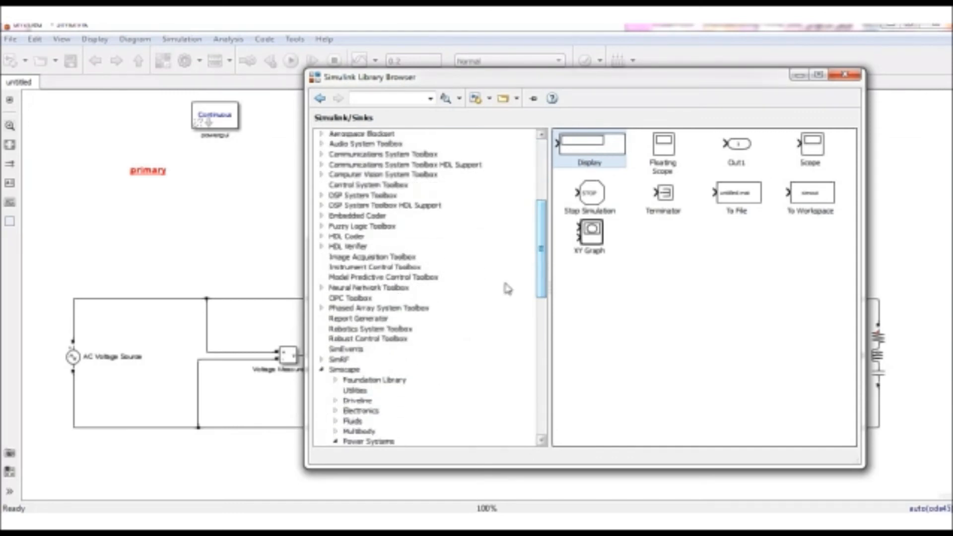
left_click(344, 370)
left_click(653, 215)
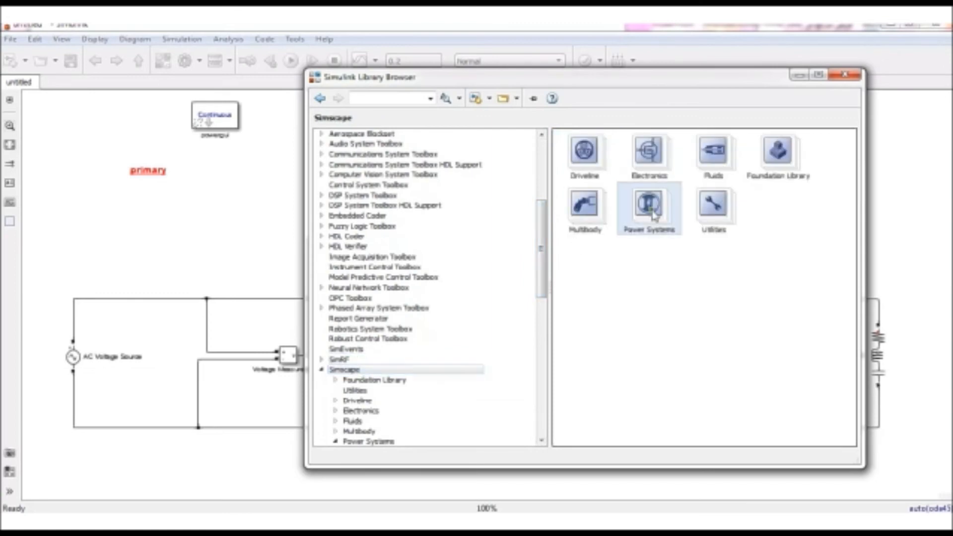
double_click(654, 215)
double_click(669, 158)
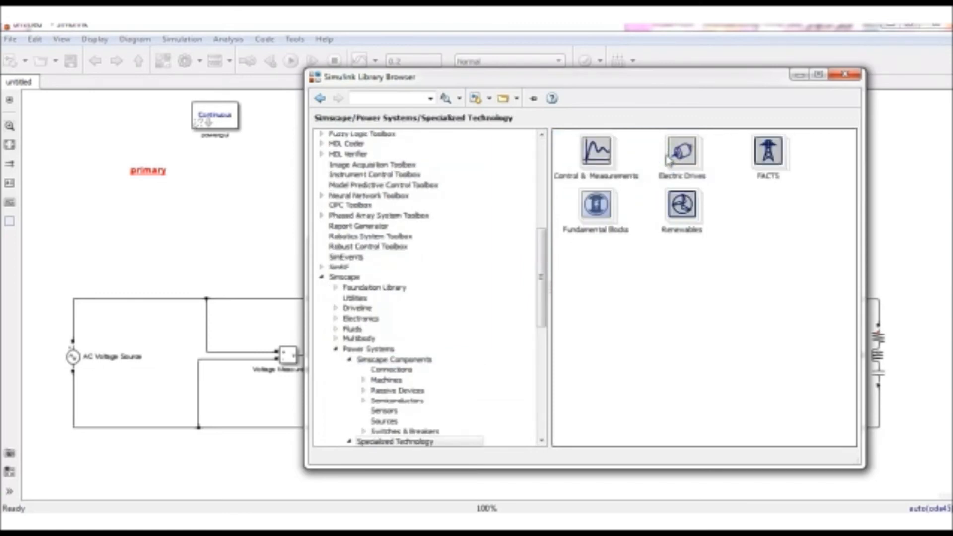
double_click(605, 174)
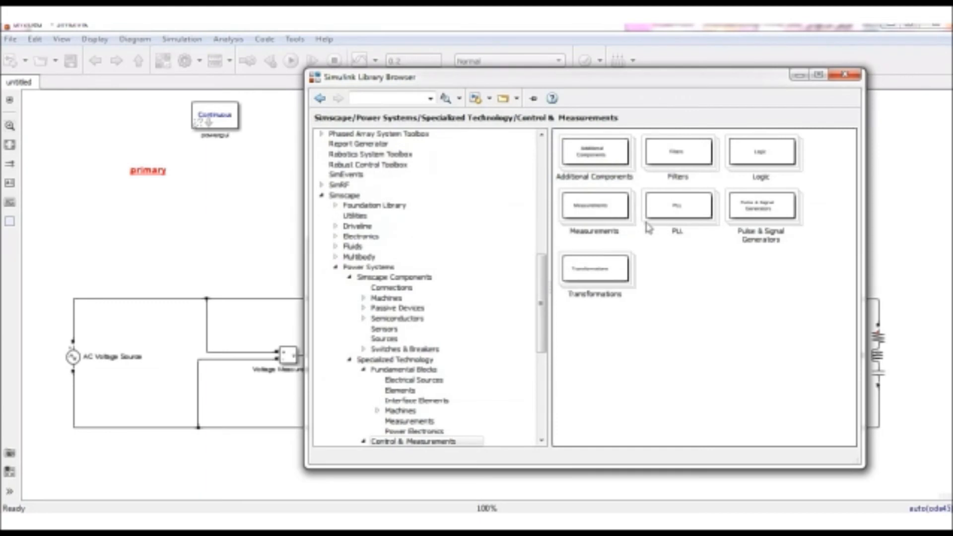
double_click(616, 222)
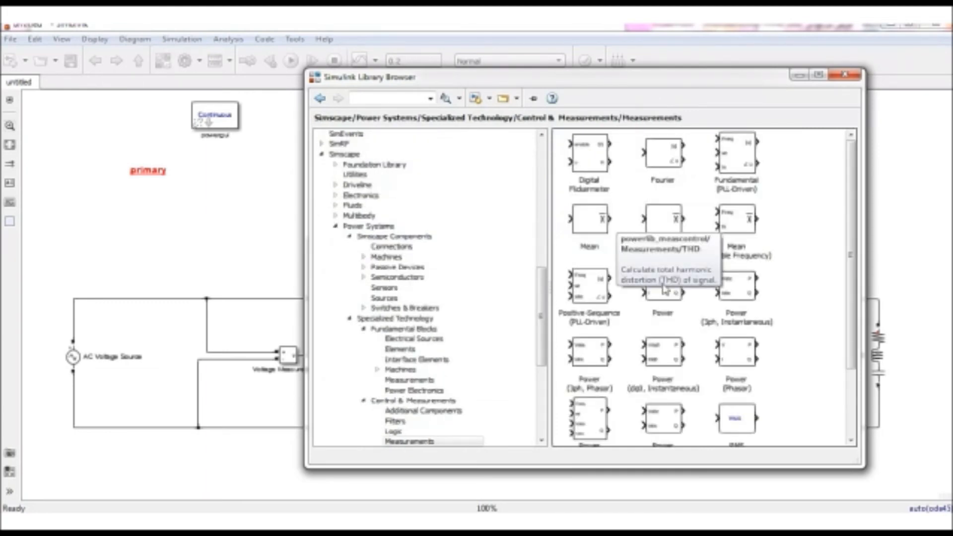
left_click(735, 418)
left_click_drag(683, 398, 281, 276)
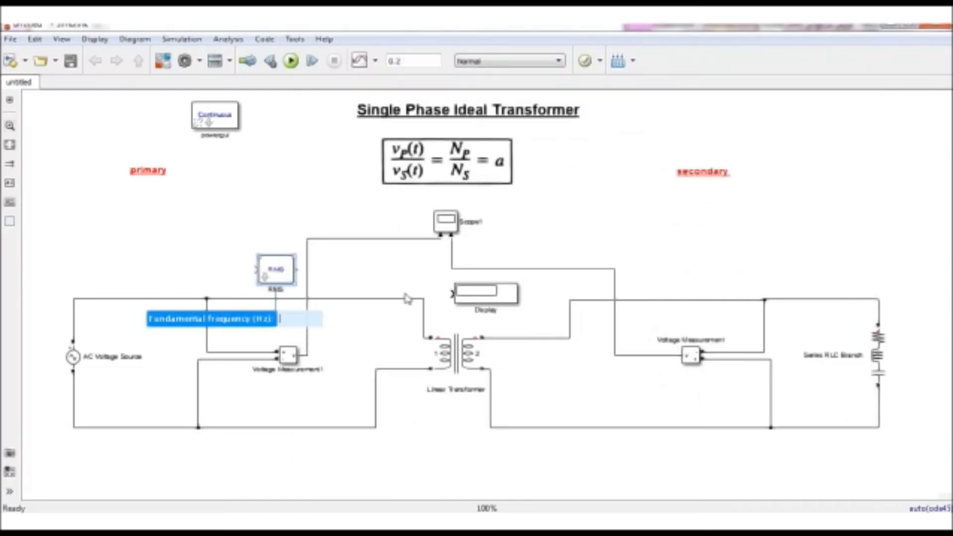
Step: Replace Scope1 with the RMS and Display blocks on the secondary side, wiring the secondary voltage measurement through RMS into Display
left_click(447, 222)
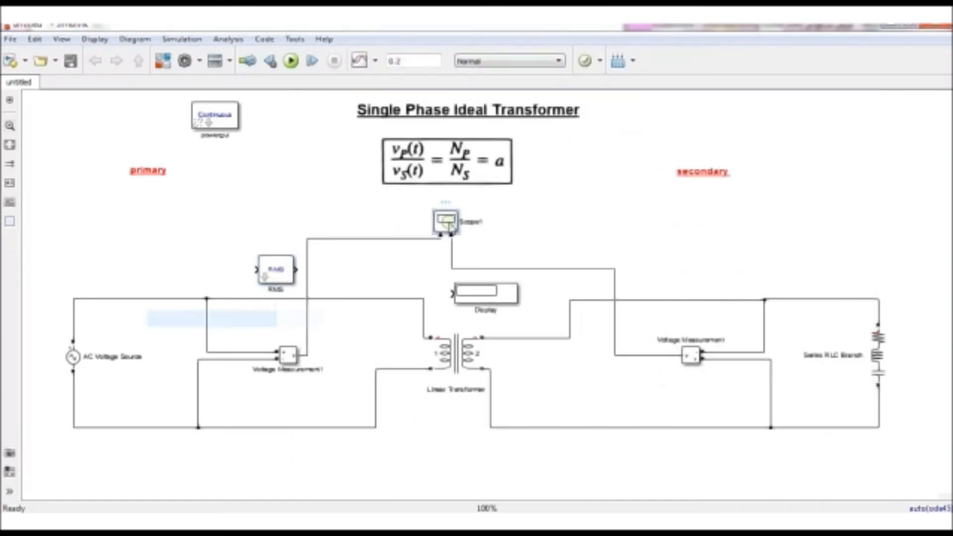
key("Delete")
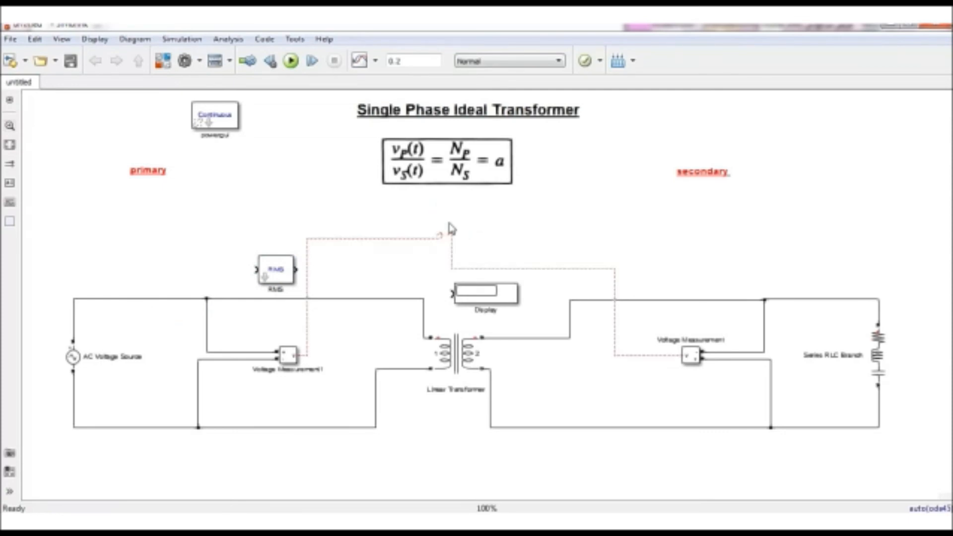
left_click_drag(473, 293, 611, 197)
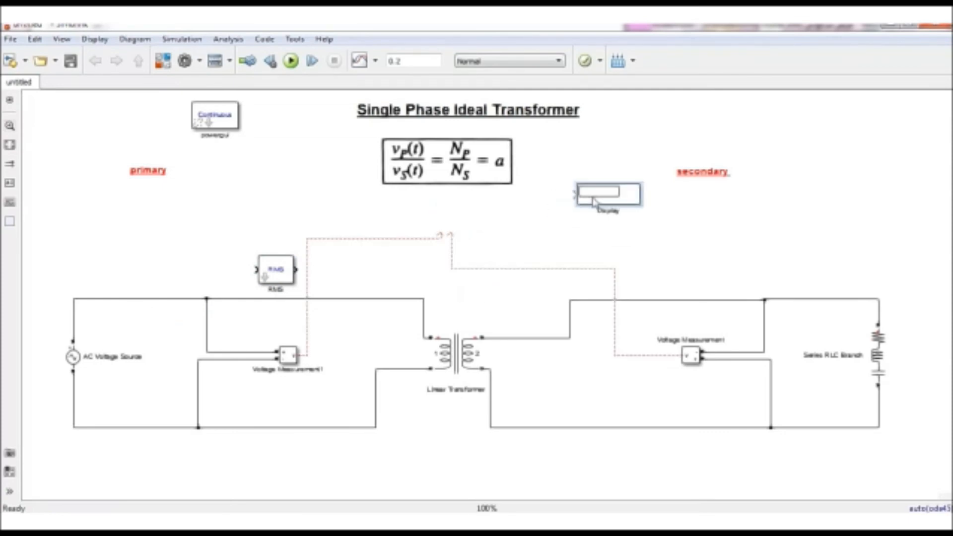
left_click_drag(277, 269, 507, 211)
left_click_drag(452, 233, 566, 205)
Step: Duplicate the RMS and Display pair on the primary side and wire the output of Voltage Measurement1 to the copied RMS block
left_click_drag(628, 244, 253, 204)
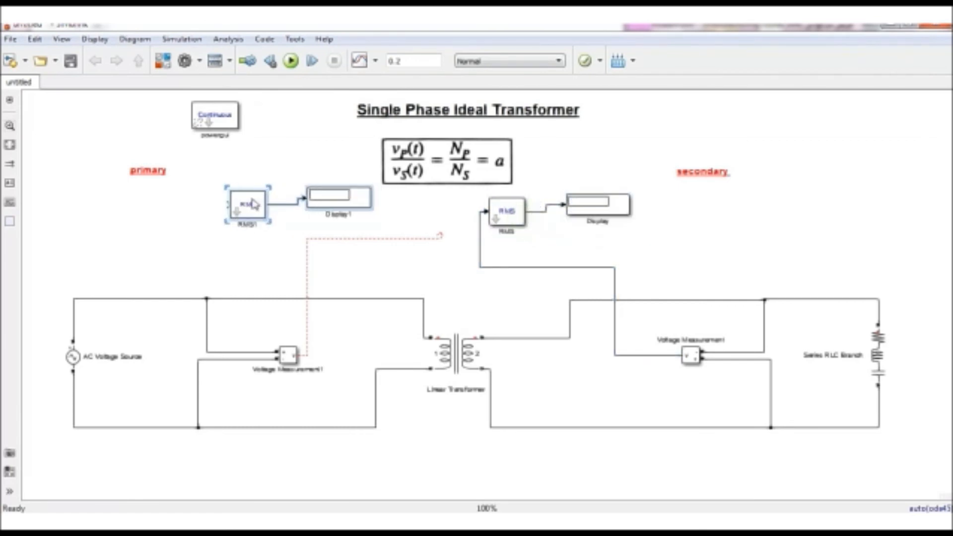
left_click_drag(440, 237, 228, 204)
left_click_drag(208, 383, 256, 259)
left_click(411, 272)
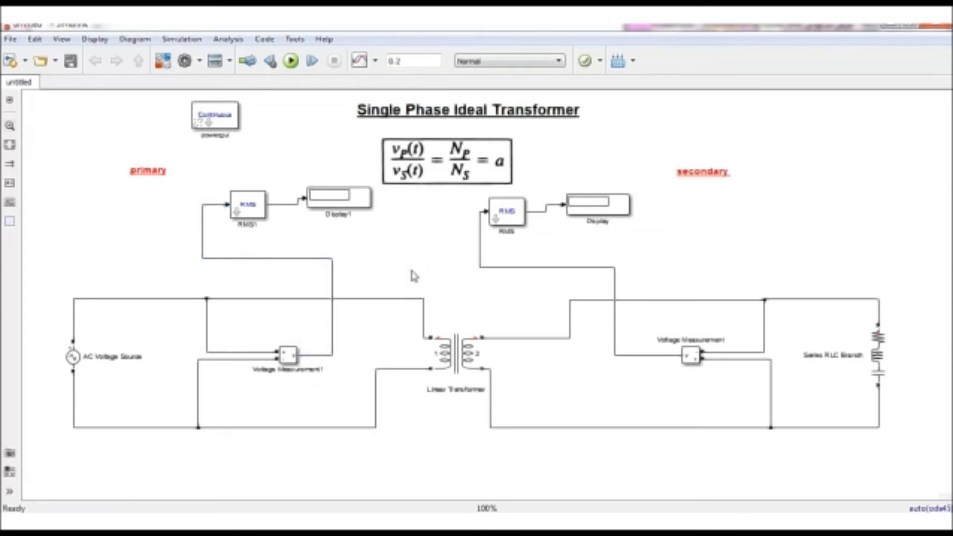
Step: Run the simulation and examine the primary and secondary RMS voltages on the two displays
left_click(301, 65)
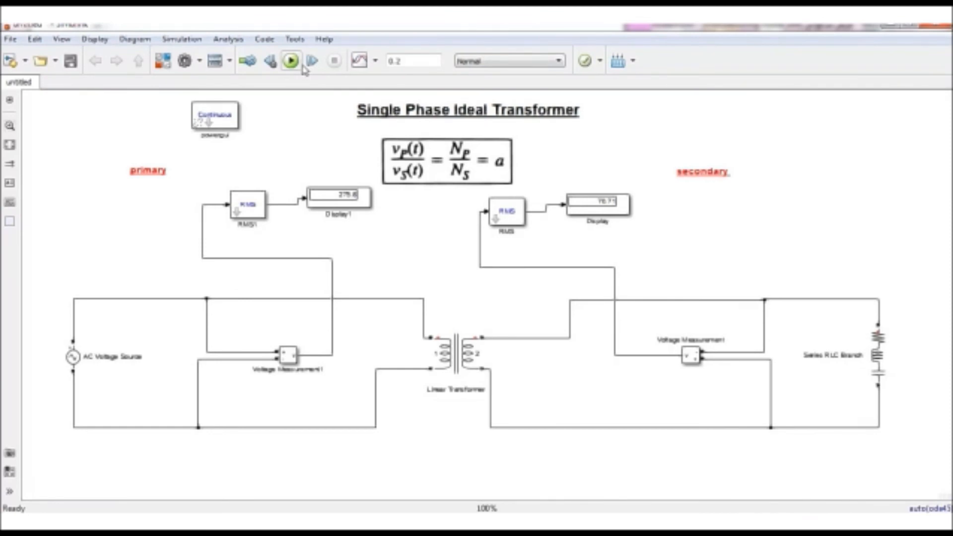
left_click(381, 147)
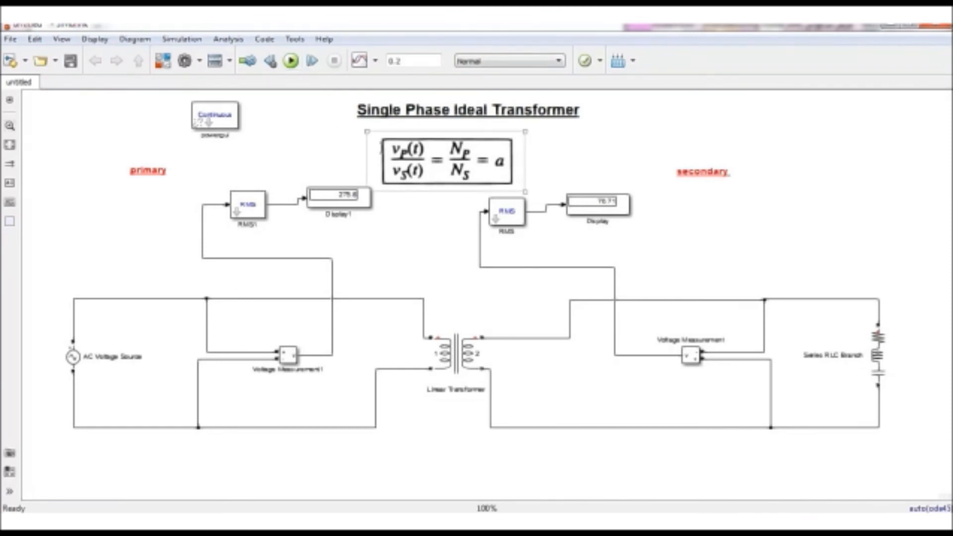
left_click(400, 231)
left_click(349, 217)
left_click(608, 206)
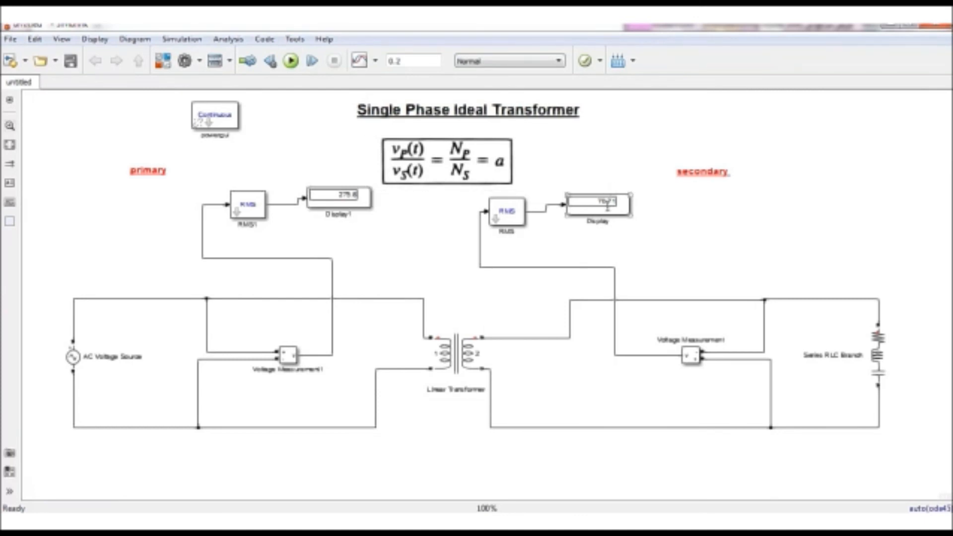
Step: Set the AC Voltage Source's peak amplitude to 390*sqrt(2) V and rerun the simulation
left_click(76, 372)
double_click(74, 362)
double_click(181, 308)
left_click(183, 309)
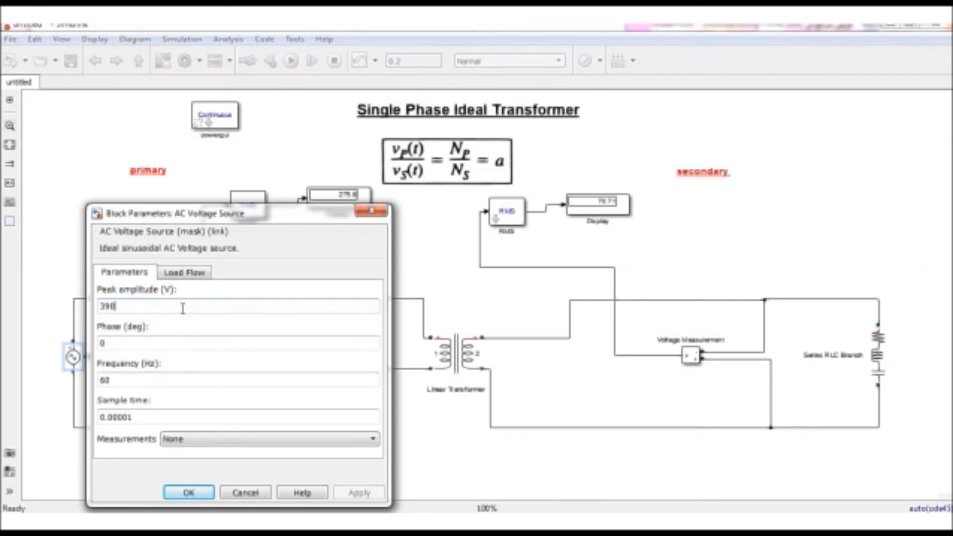
type("*sqrt")
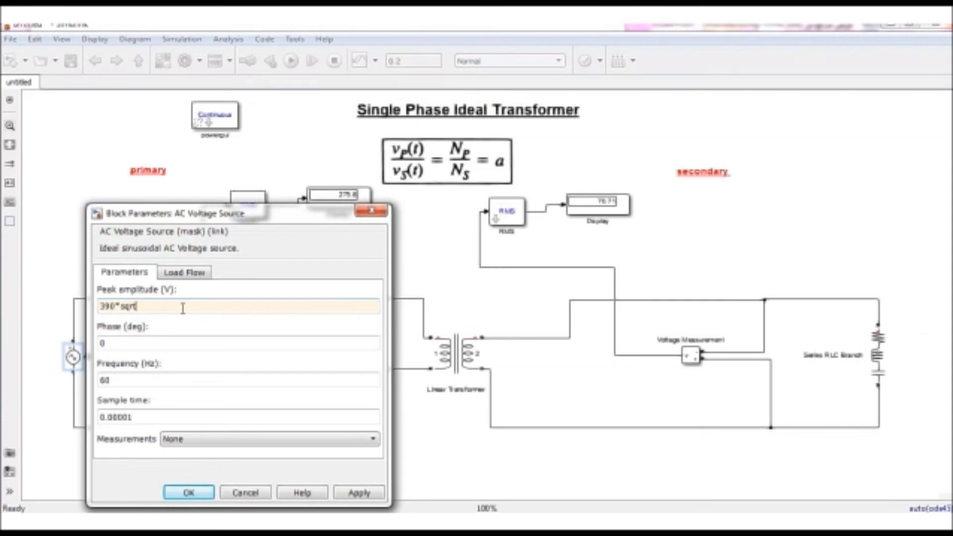
type("(2)")
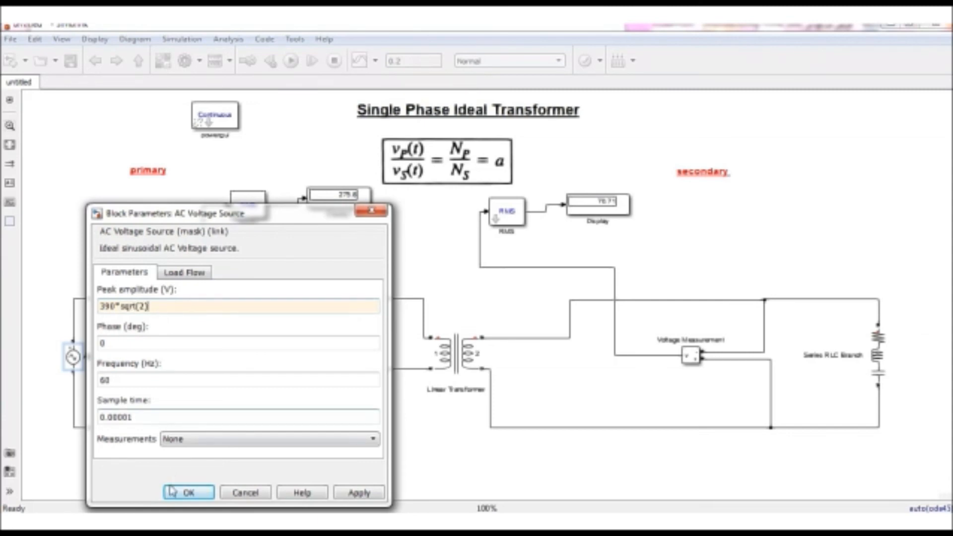
left_click(175, 494)
key("ctrl+t")
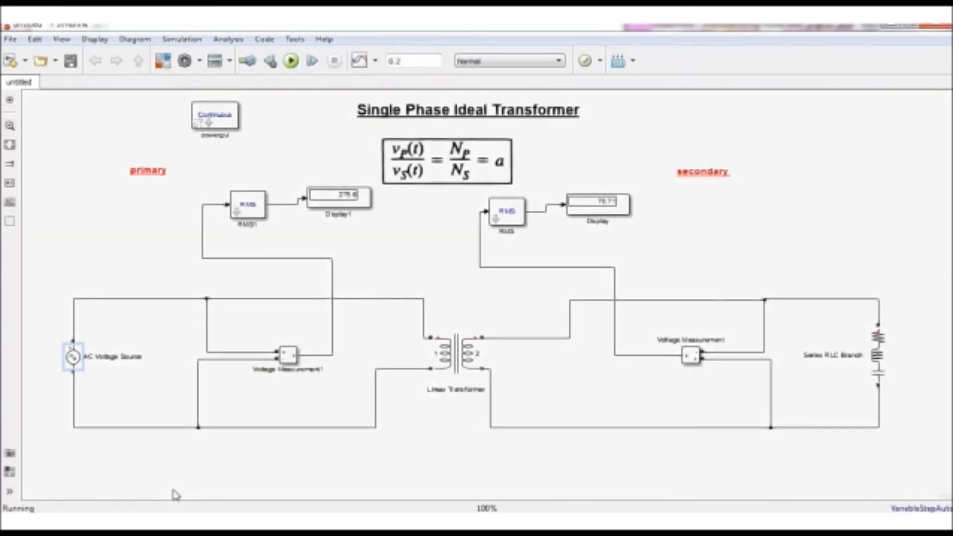